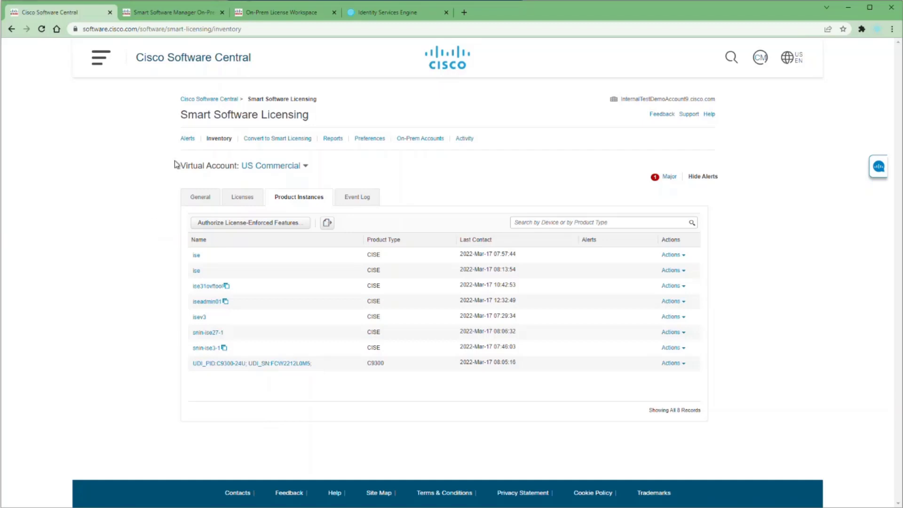
- Open the smart account management's virtual account list and examine the accounts nested under US Commercial
click(207, 99)
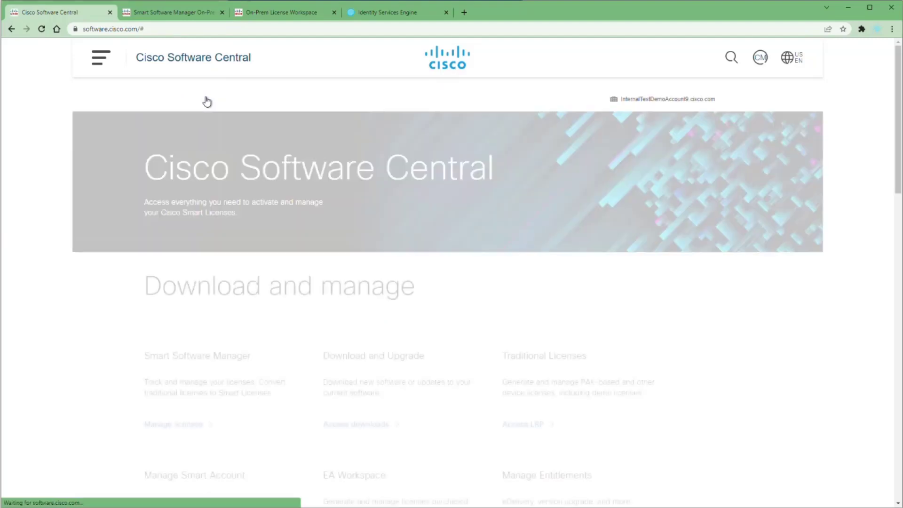
scroll(135, 336, down, 1)
click(167, 497)
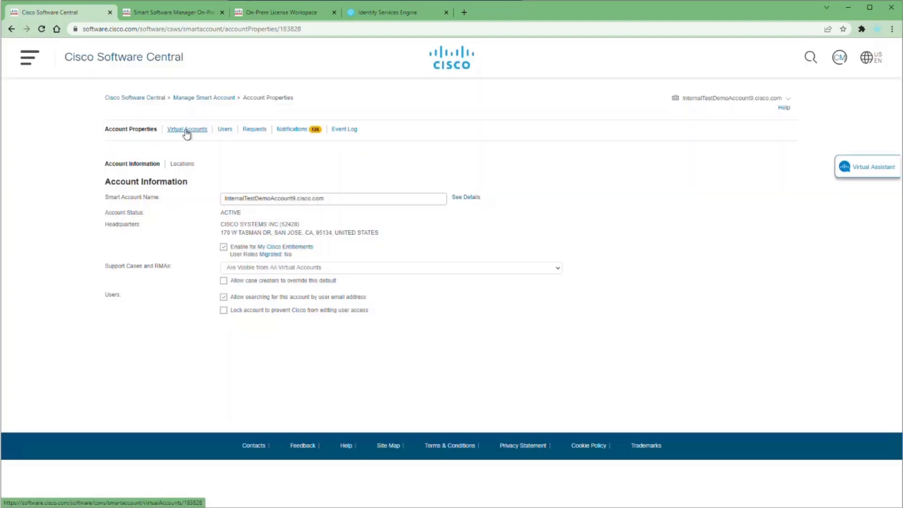
click(187, 129)
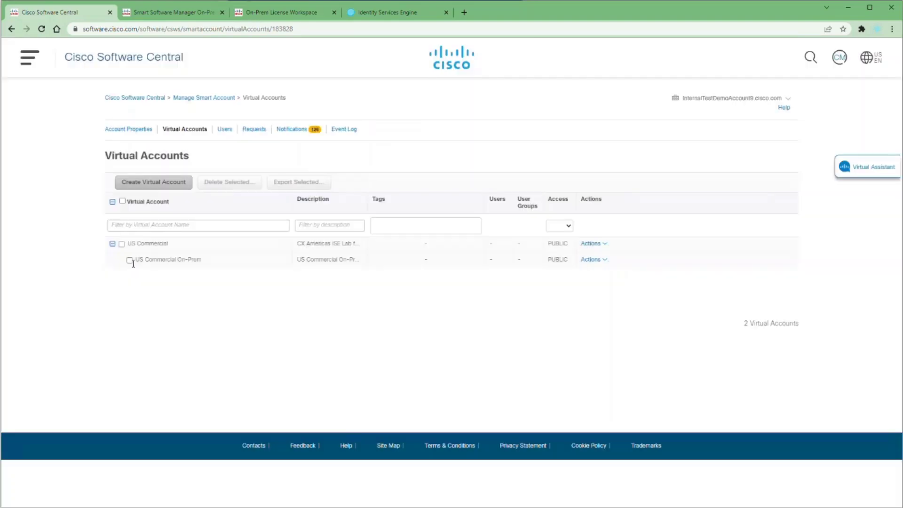
click(112, 244)
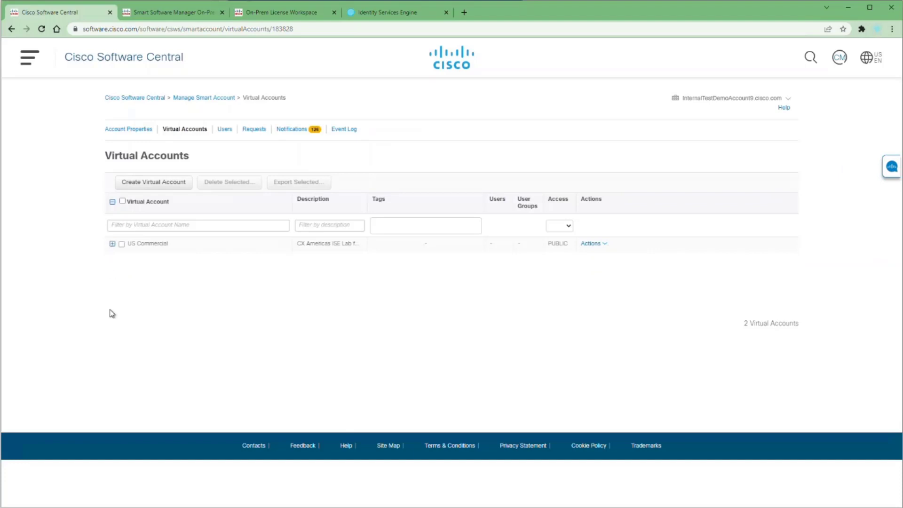
click(113, 244)
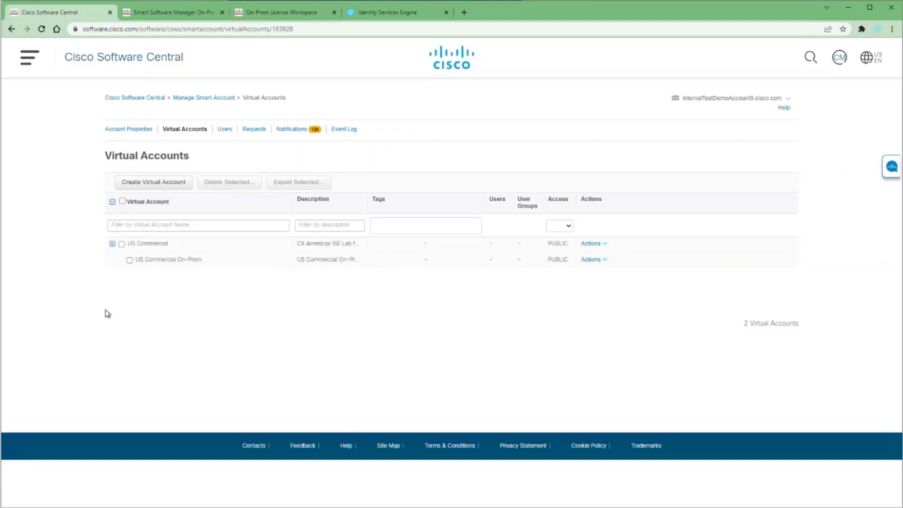
click(154, 183)
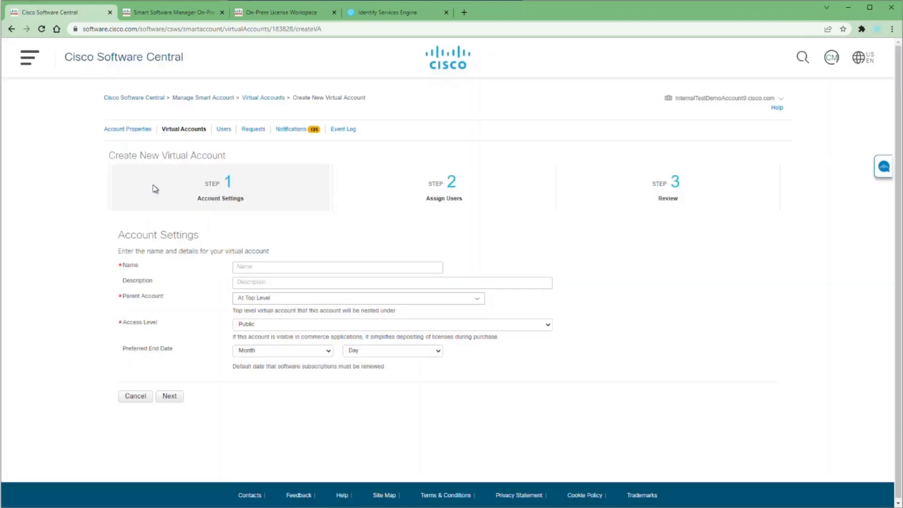
click(258, 299)
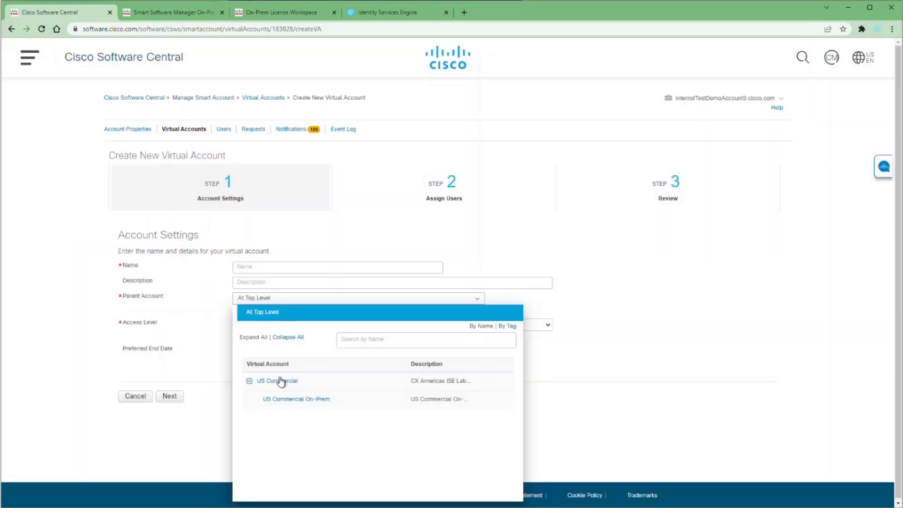
click(281, 381)
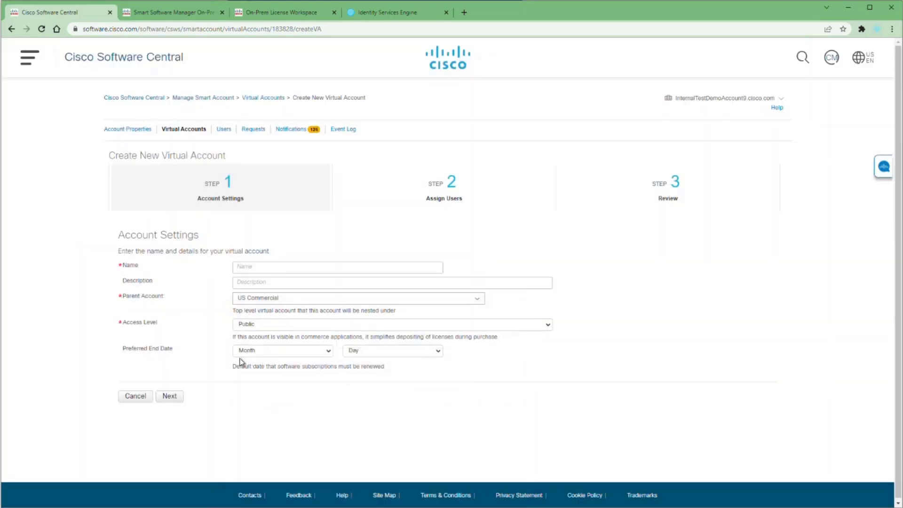
click(283, 328)
click(284, 333)
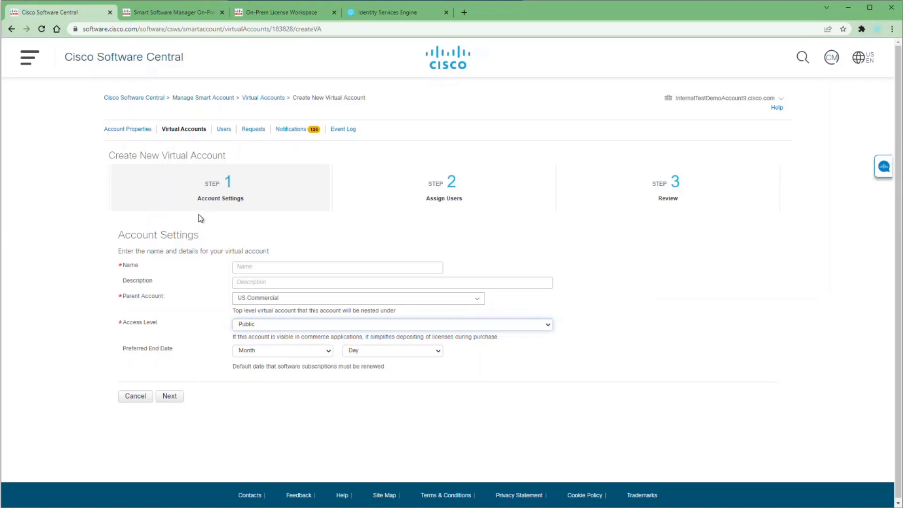
- Return to the Smart Software Licensing inventory and check which virtual accounts are available
click(139, 99)
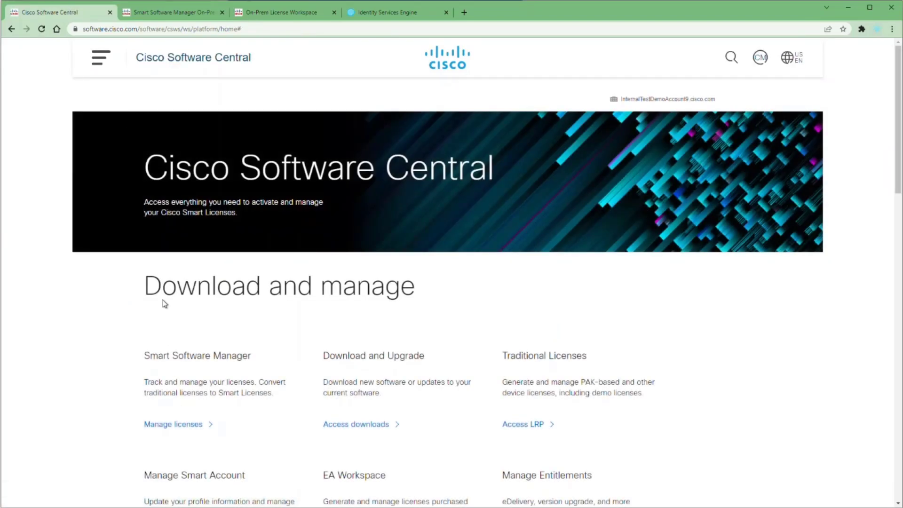
click(174, 425)
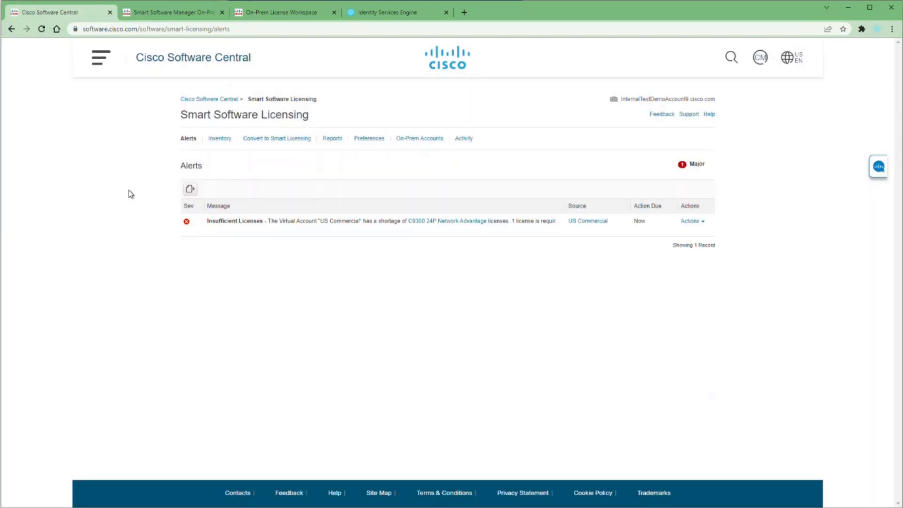
click(226, 139)
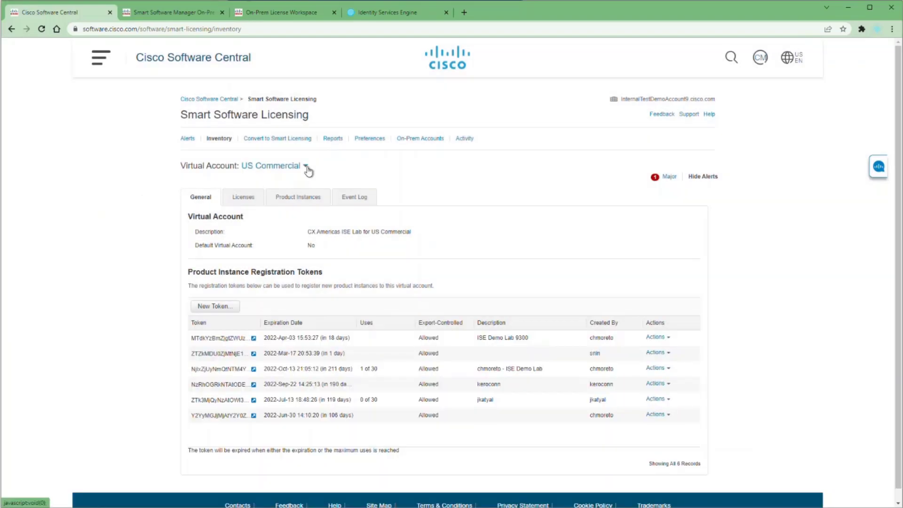
click(306, 166)
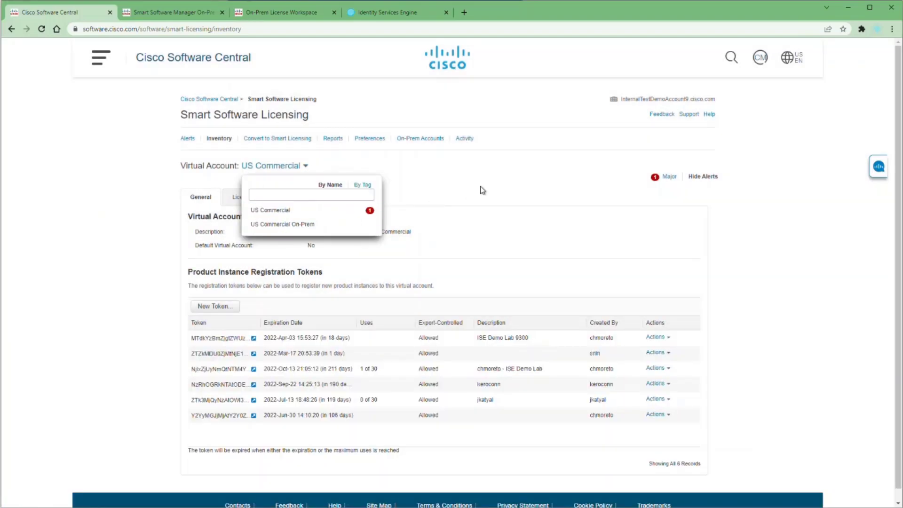
click(463, 190)
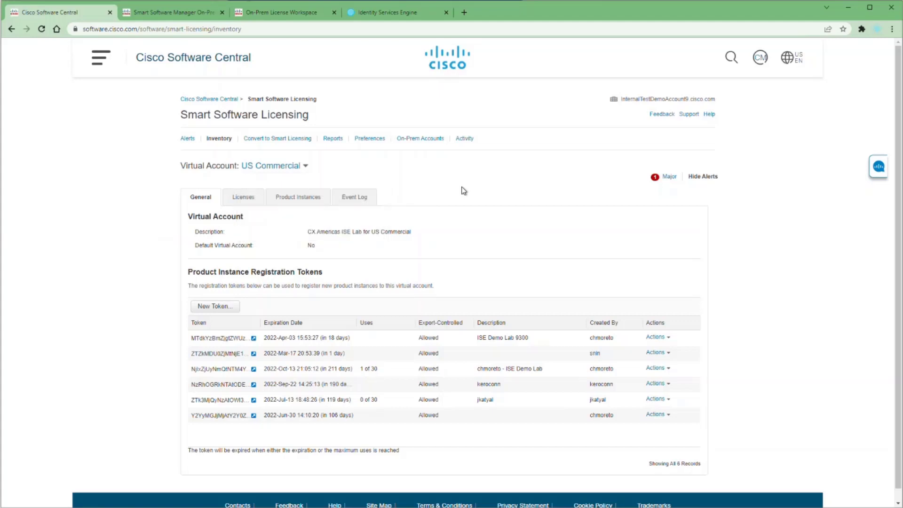
- Switch to Smart Software Manager On-Prem and begin registering account Demo Lab Test with smart account InternalTestDemoAccount9.cisco.com
key(ctrl+Tab)
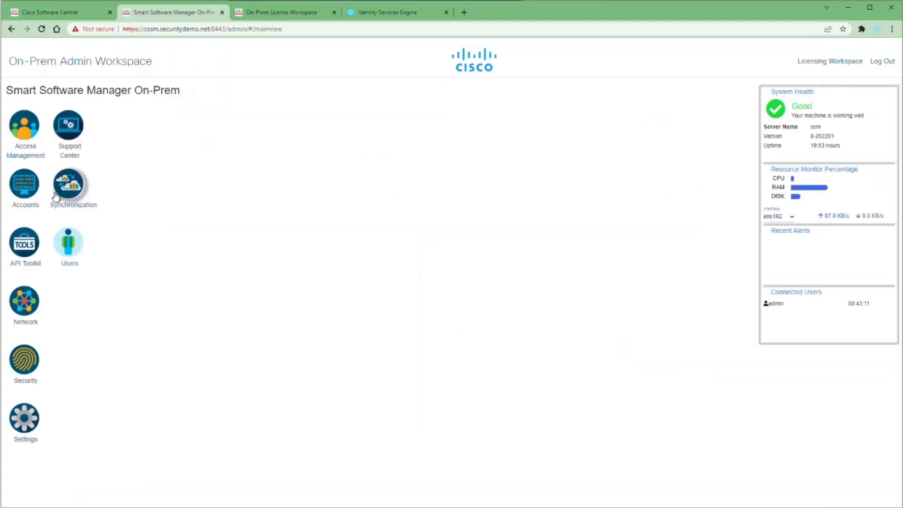
click(24, 184)
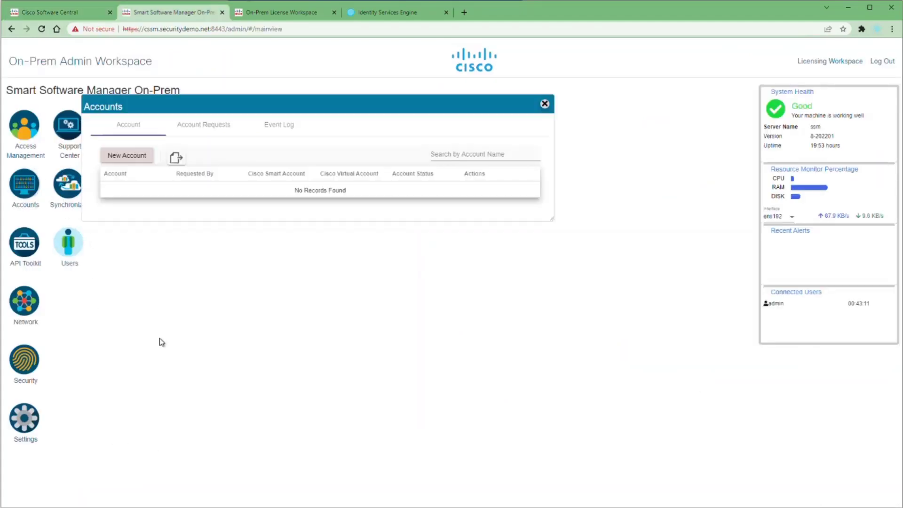
click(127, 156)
click(389, 96)
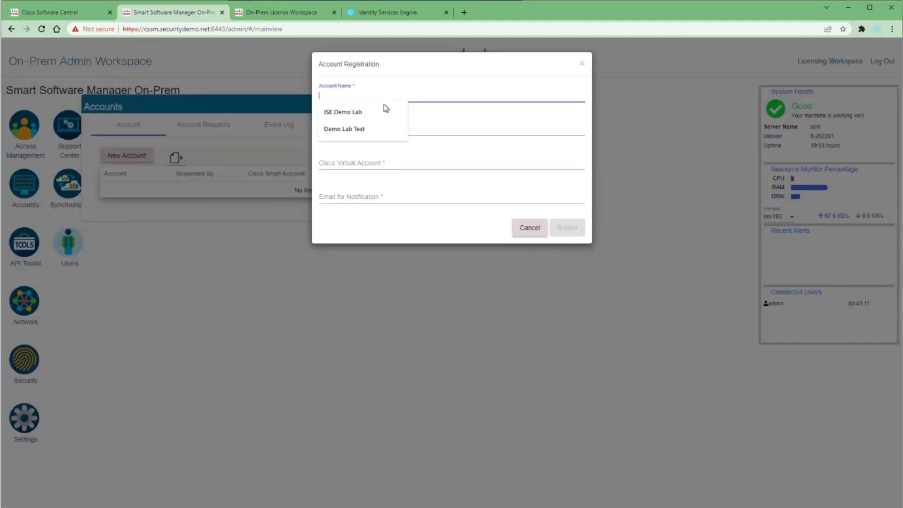
click(349, 128)
click(379, 127)
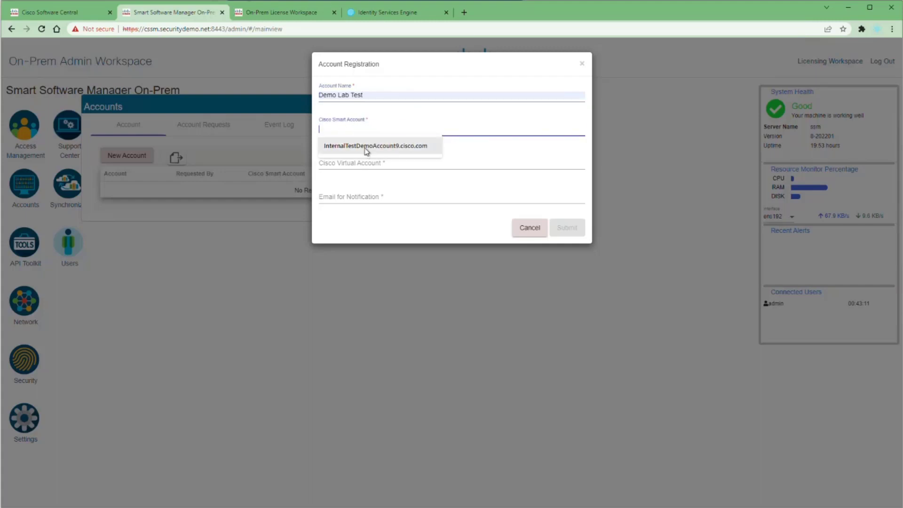
click(364, 149)
- Assign the virtual account US Commercial On-Prem, fill in the notification e-mail, and submit the account request
click(365, 163)
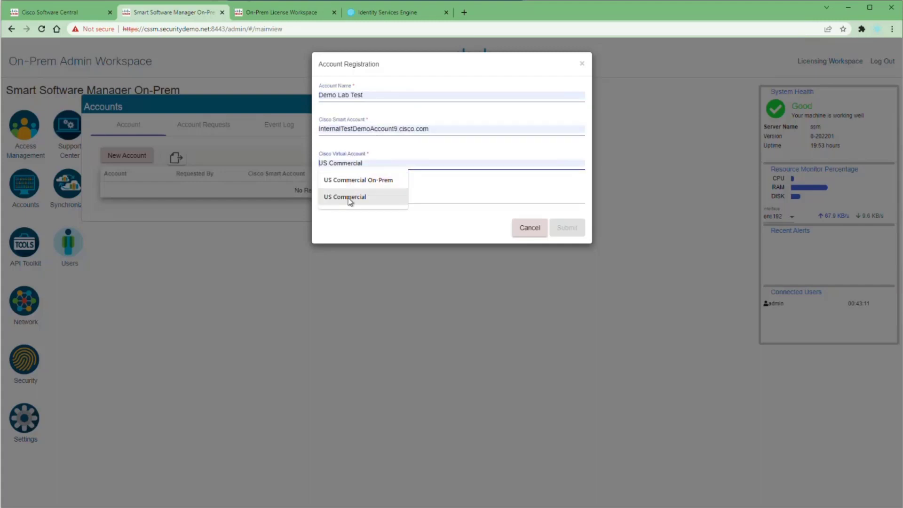
click(351, 179)
click(349, 198)
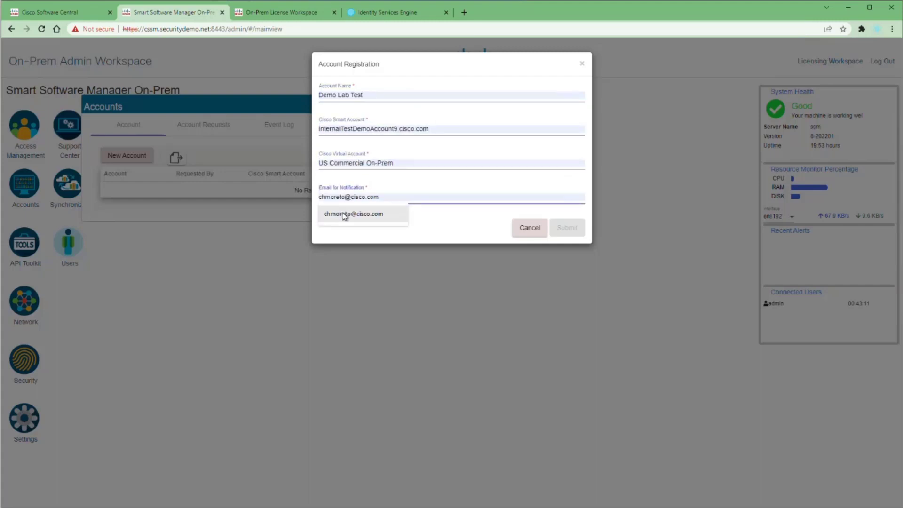
click(343, 216)
click(565, 229)
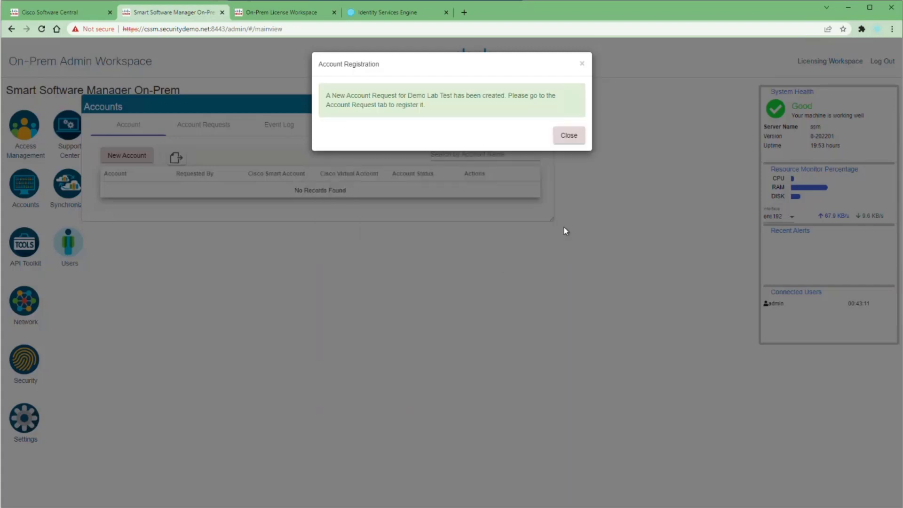
click(567, 142)
- Approve and register the pending Demo Lab Test account request, then check its entry in the account list
click(202, 125)
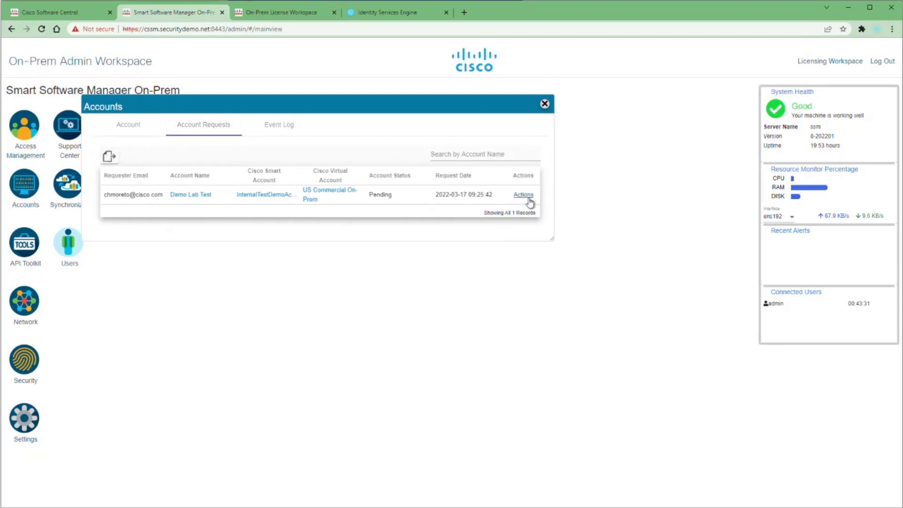
click(524, 194)
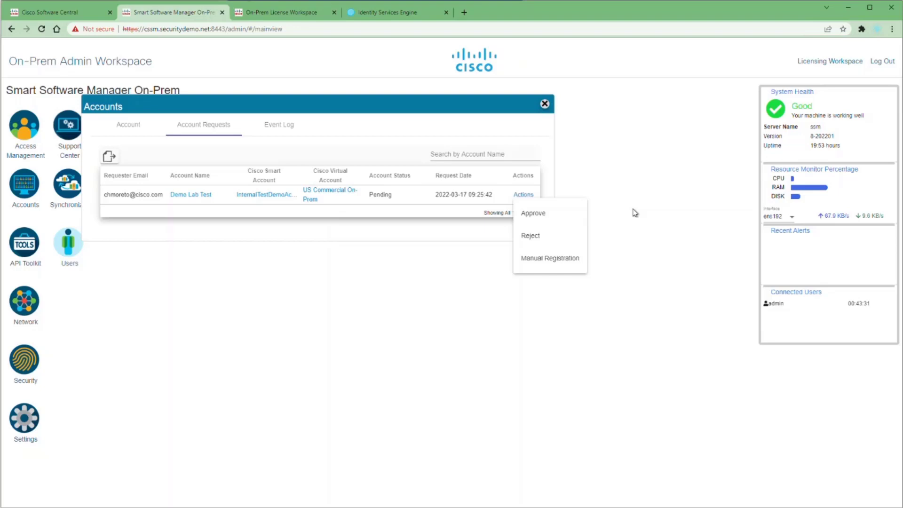
click(536, 213)
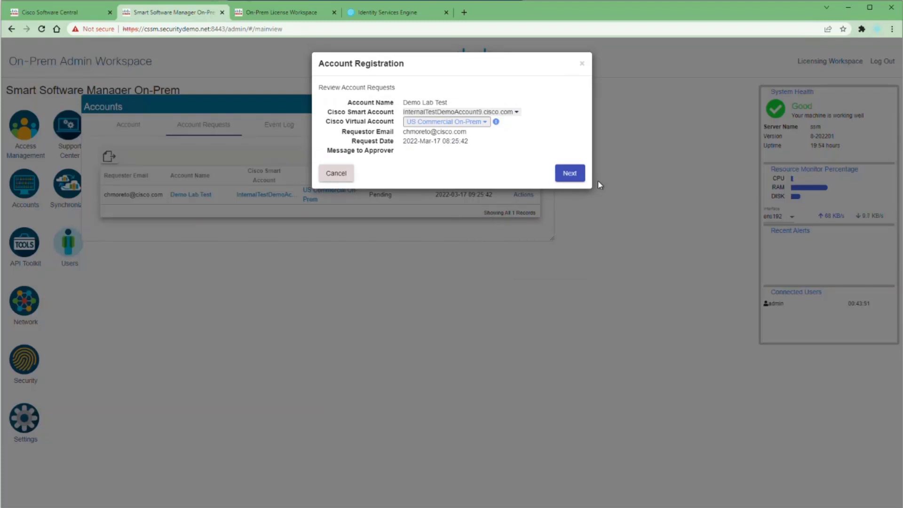
click(569, 173)
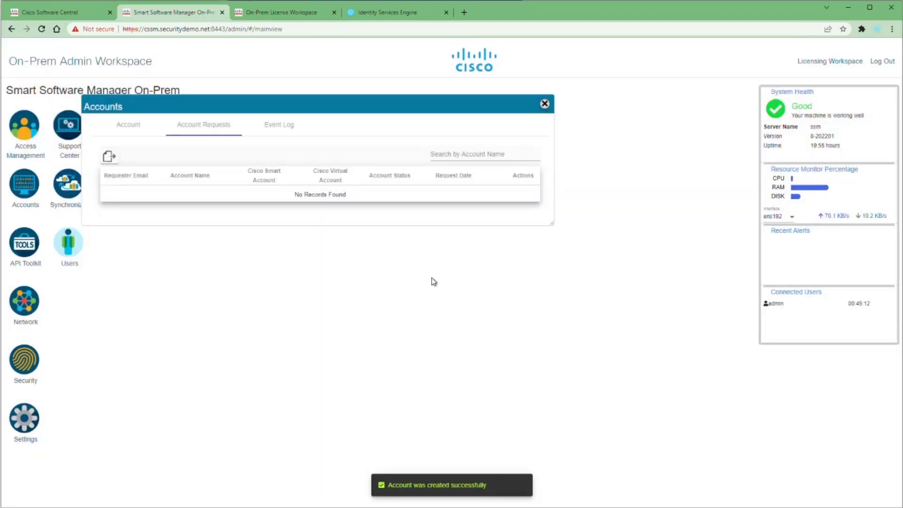
click(124, 131)
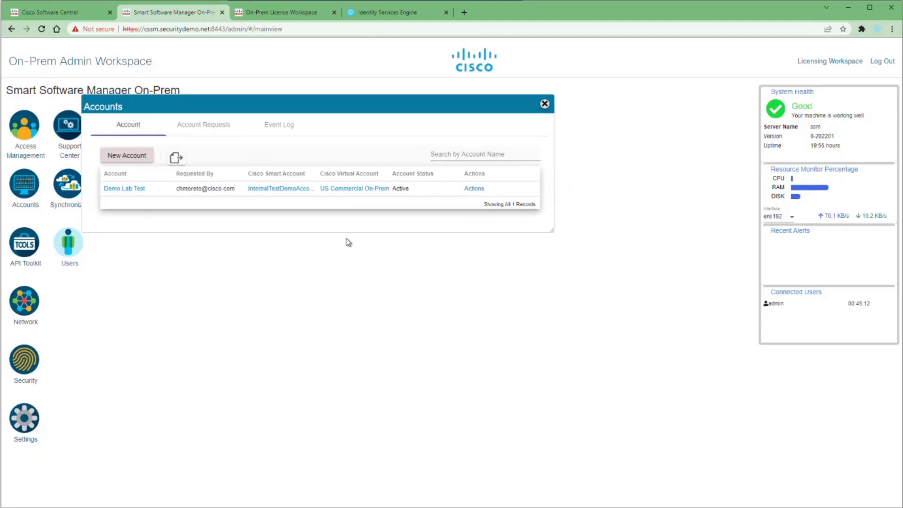
click(474, 188)
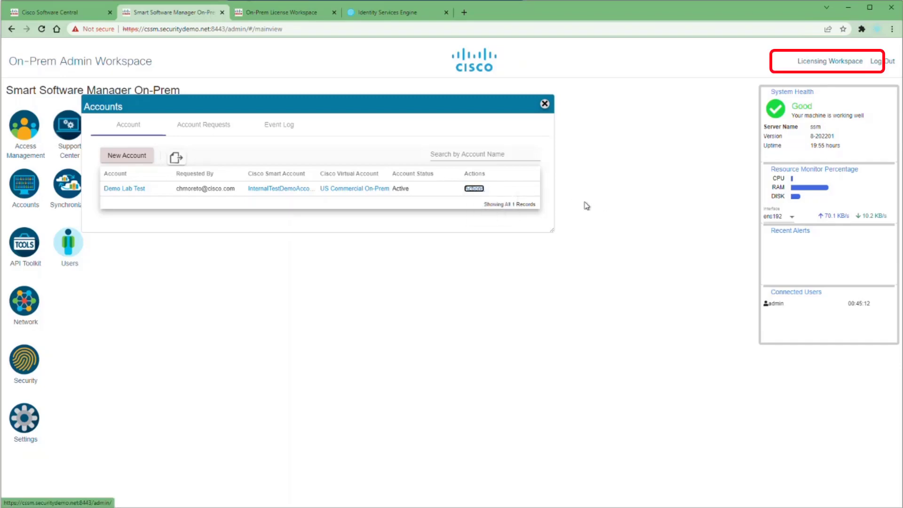
- Examine the Demo Lab Test account's Smart Licensing inventory in the Licensing Workspace, including licenses, product instances and registration tokens
click(829, 64)
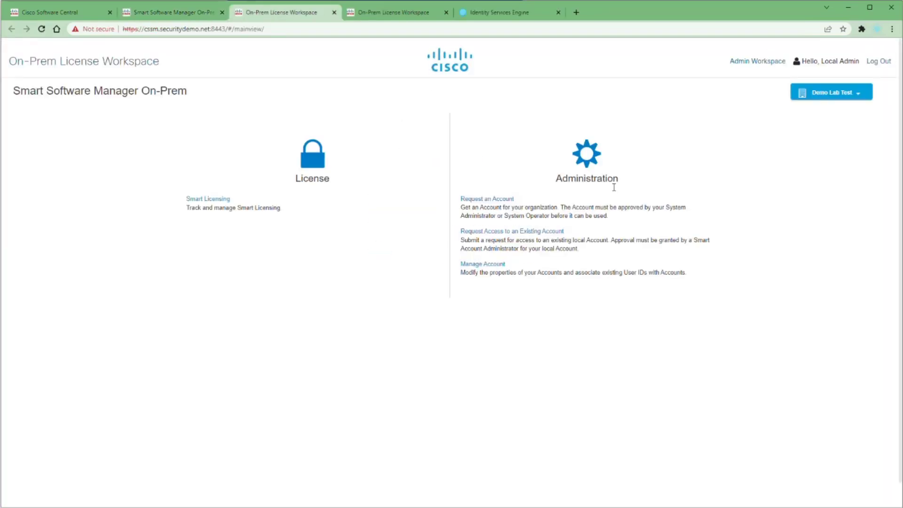
click(214, 198)
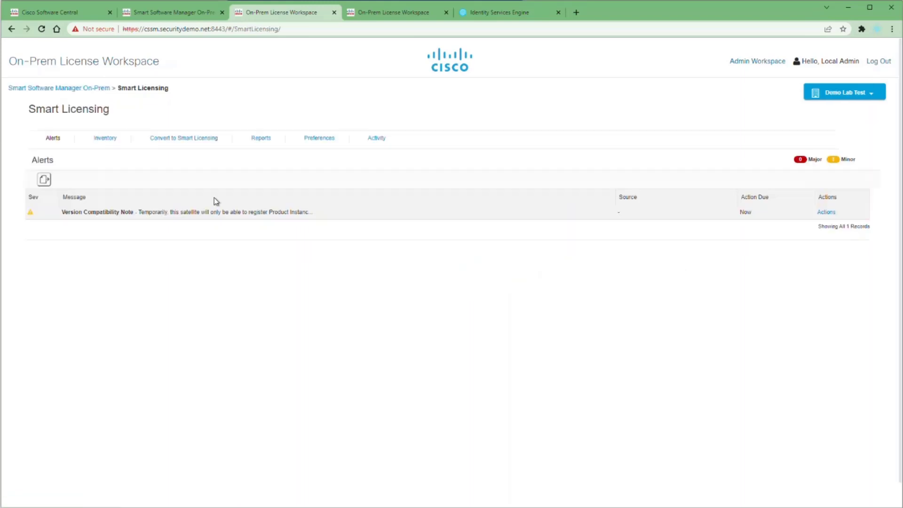
click(99, 139)
click(136, 179)
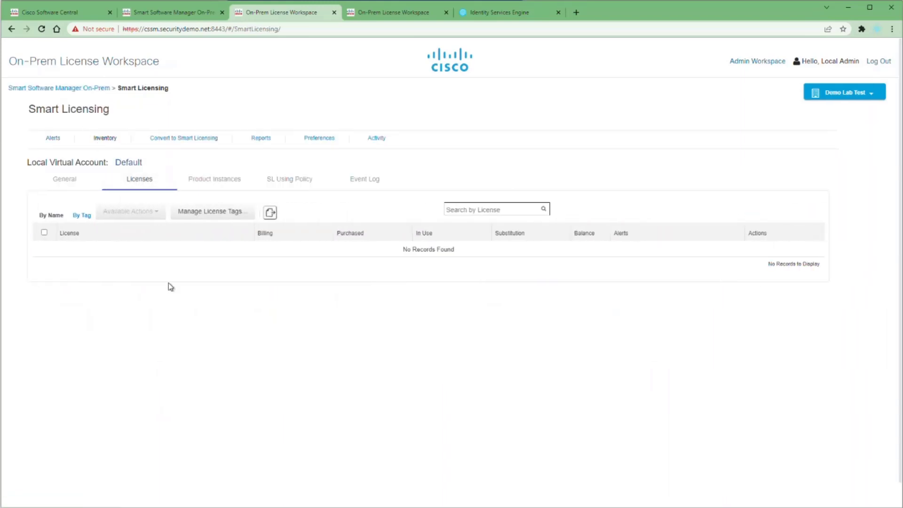
click(208, 182)
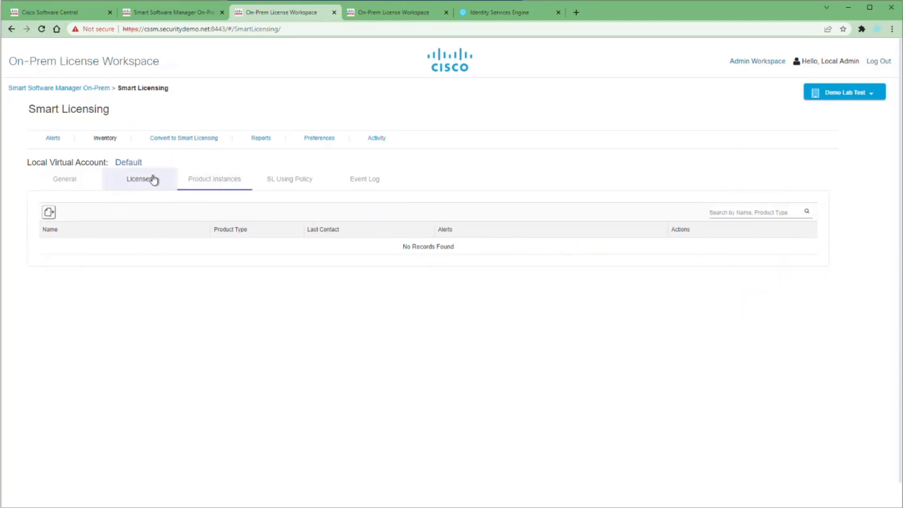
click(144, 180)
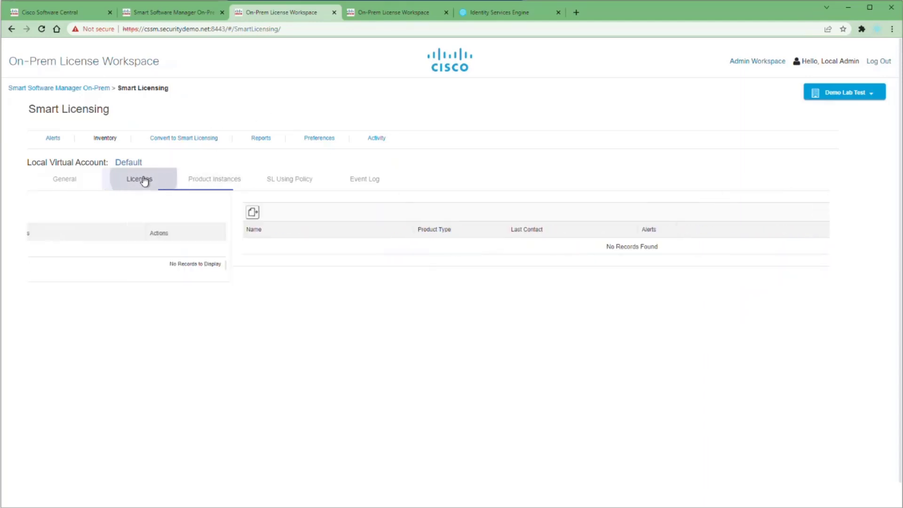
click(62, 181)
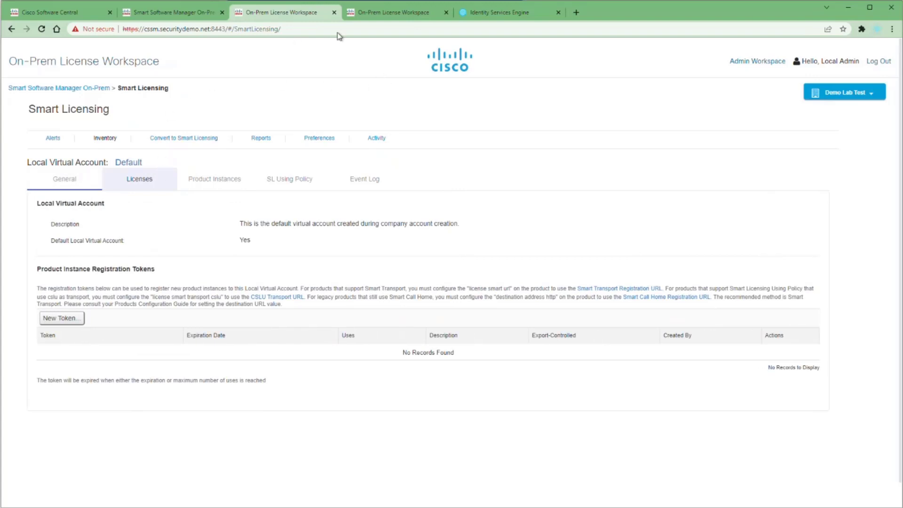
- Close both On-Prem License Workspace pages and show the actions available for the Demo Lab Test account
click(335, 13)
click(335, 13)
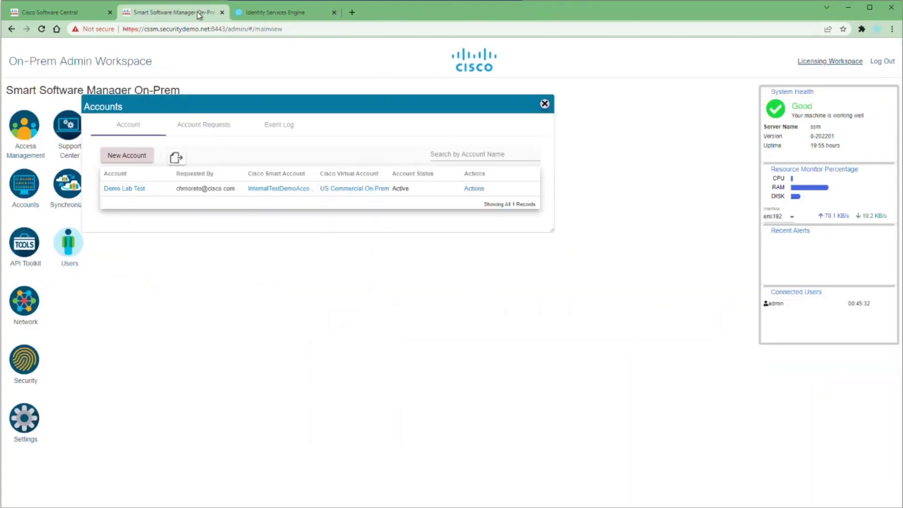
click(473, 189)
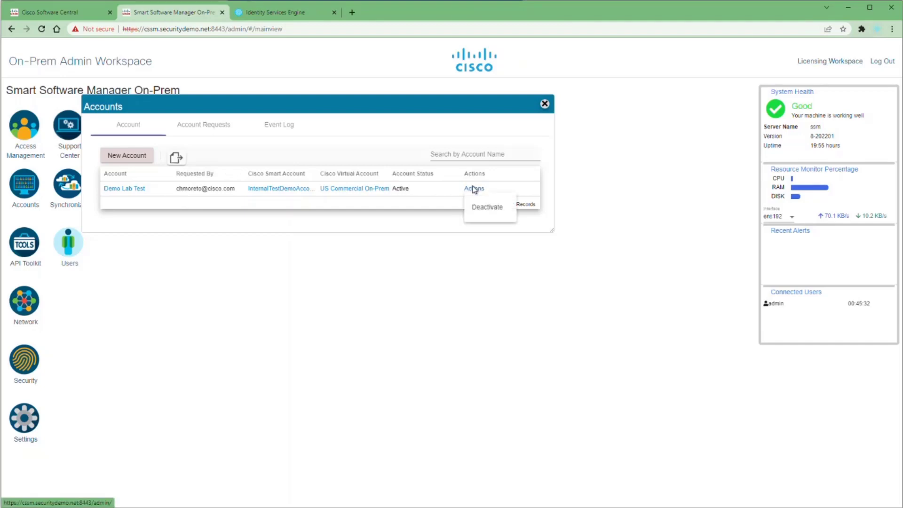
- Deactivate the Demo Lab Test account without giving a reason, and delete it from the On-Prem account list
click(477, 207)
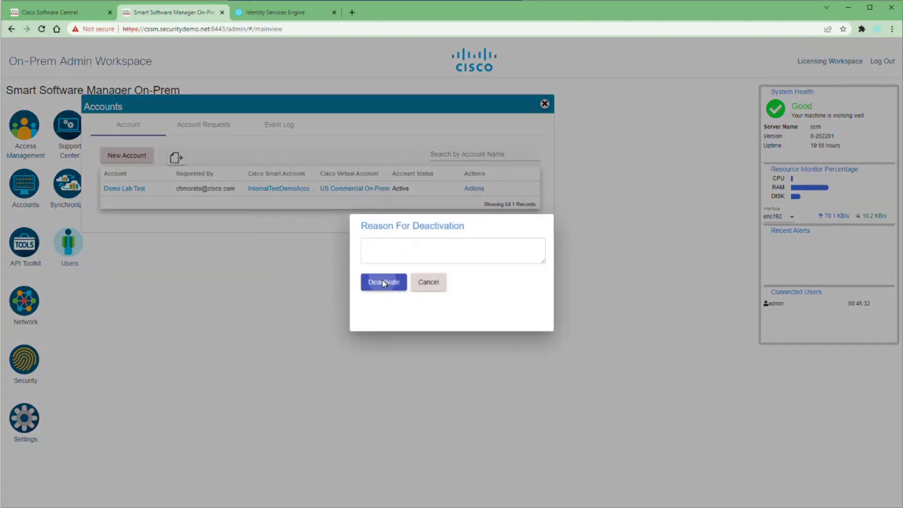
click(383, 283)
click(395, 291)
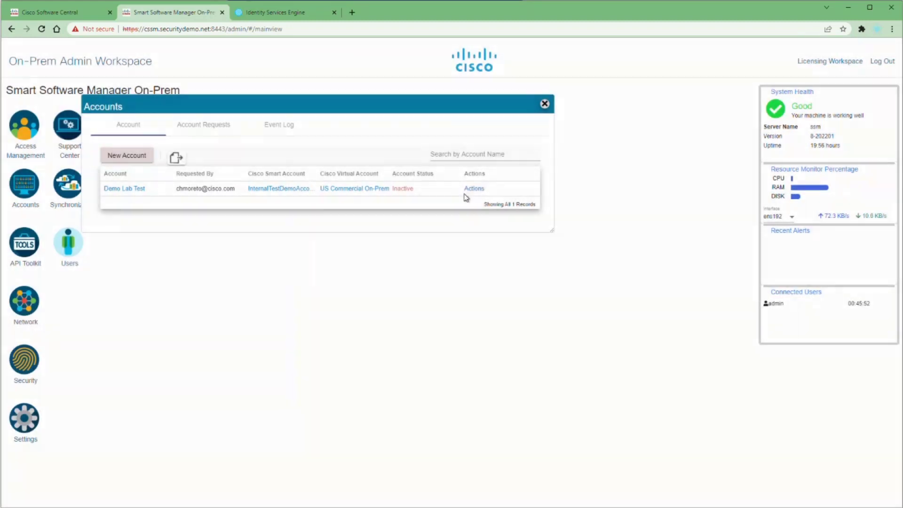
click(473, 189)
click(481, 274)
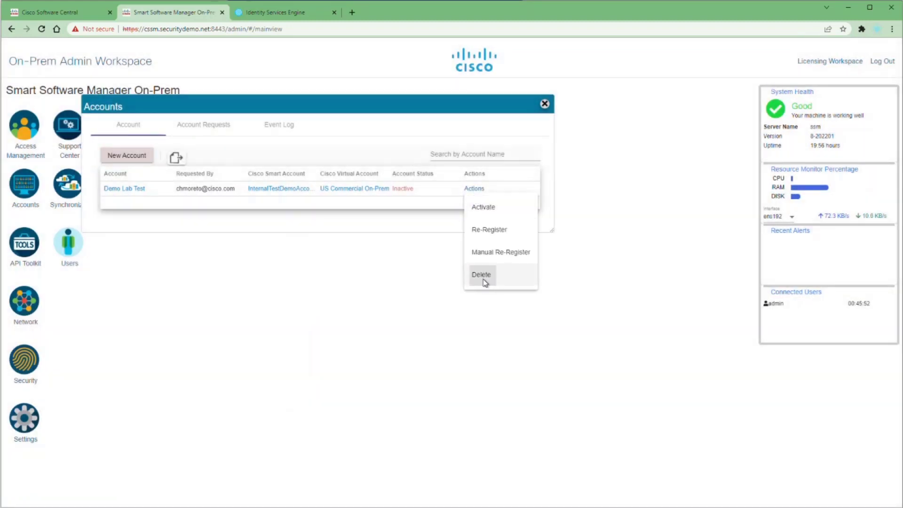
click(337, 307)
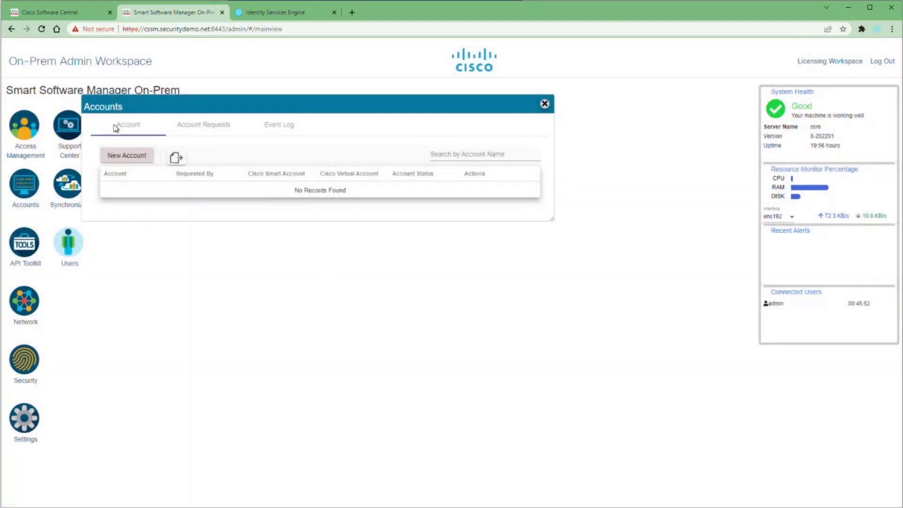
- In Cisco Software Central, switch to the US Commercial On-Prem virtual account and remove Demo Lab Test from the On-Prem accounts
click(42, 14)
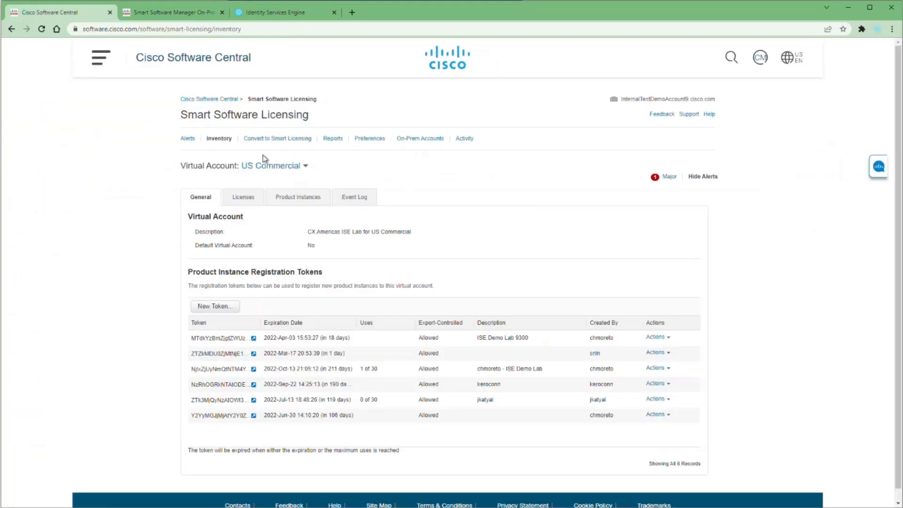
click(305, 167)
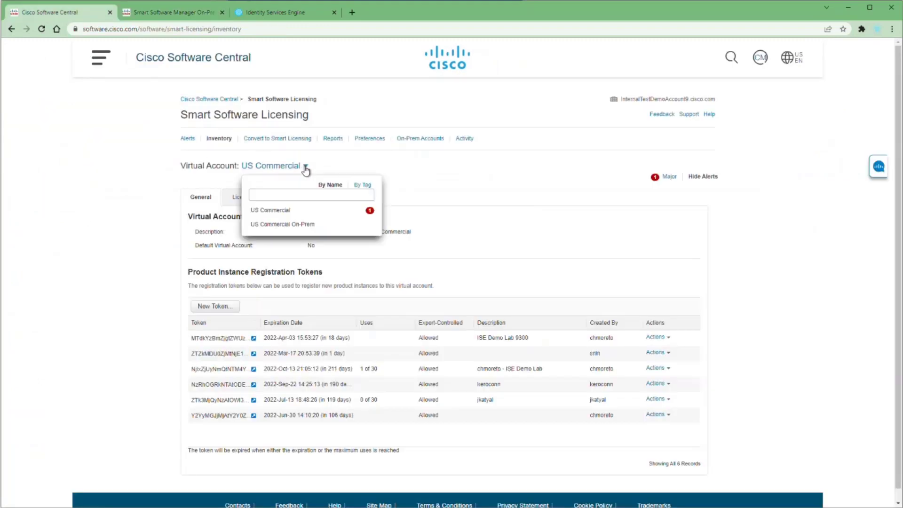
click(280, 225)
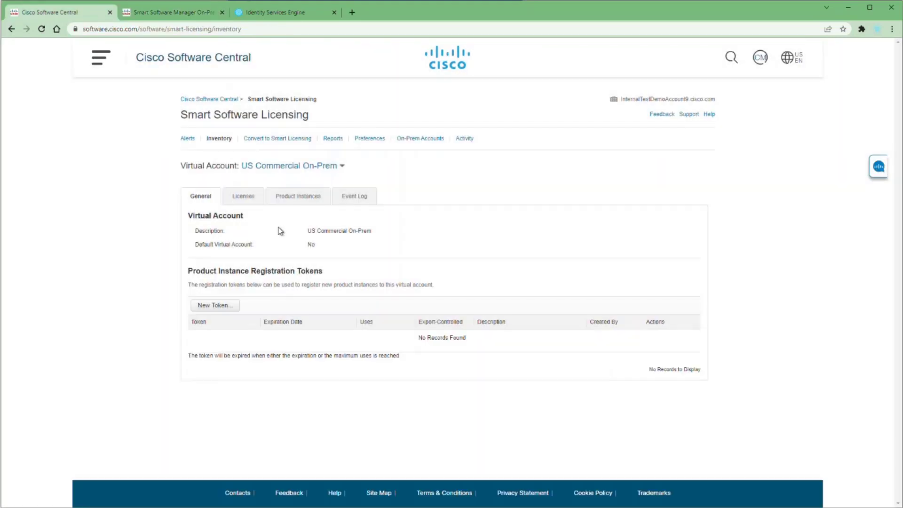
click(409, 140)
click(706, 232)
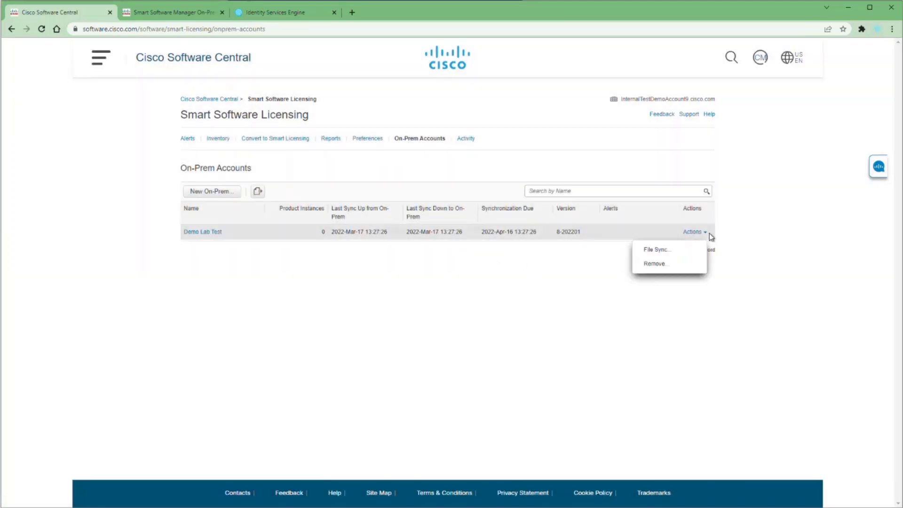
click(675, 265)
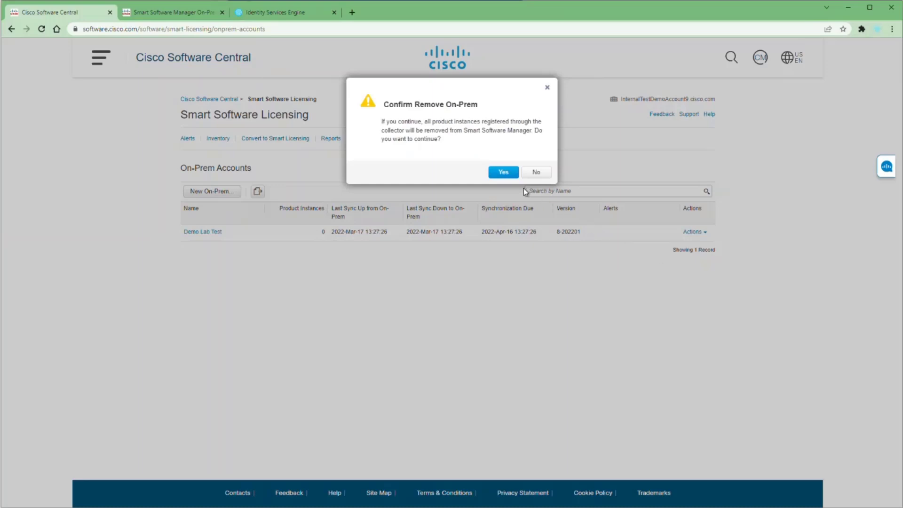
click(502, 172)
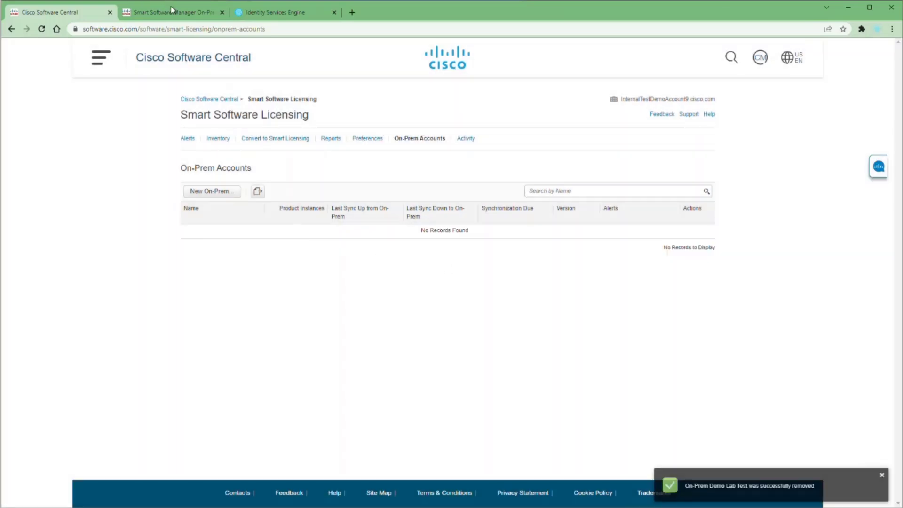
- Back in Smart Software Manager On-Prem, start a new account named ISE Demo Lab with the smart account InternalTestDemoAccount9.cisco.com
click(172, 12)
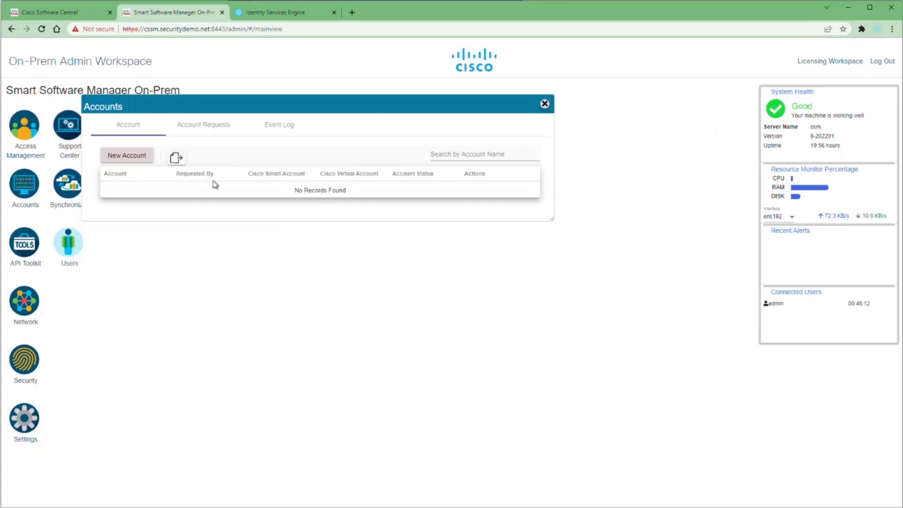
click(124, 156)
click(363, 97)
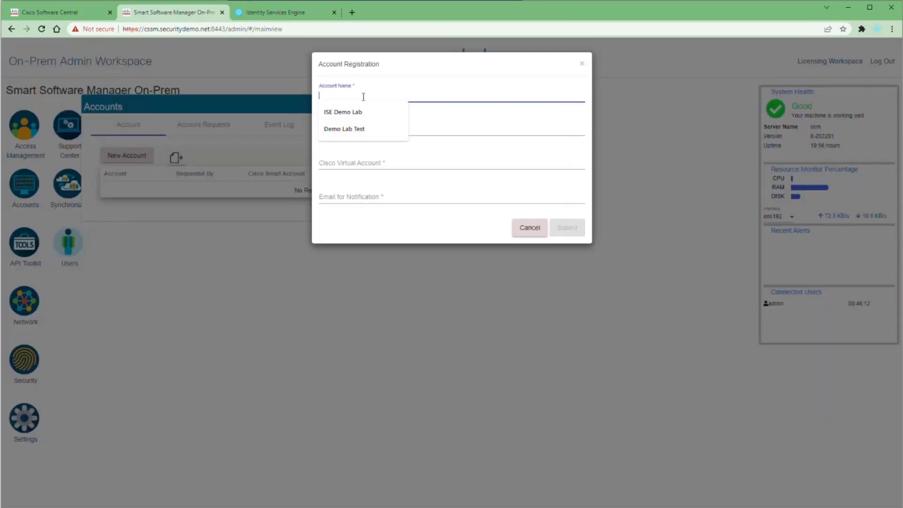
click(360, 112)
click(356, 129)
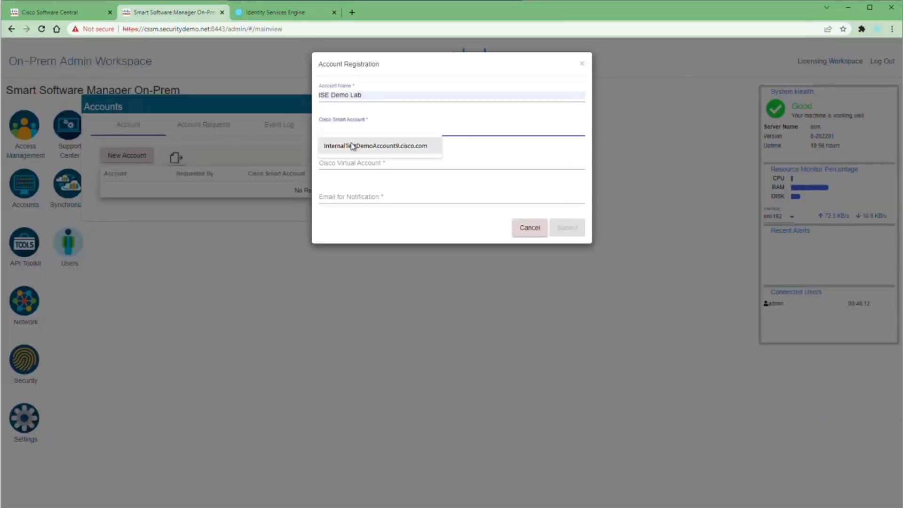
click(353, 146)
- Complete the ISE Demo Lab registration with virtual account US Commercial On-Prem and the notification e-mail, and submit it
click(348, 162)
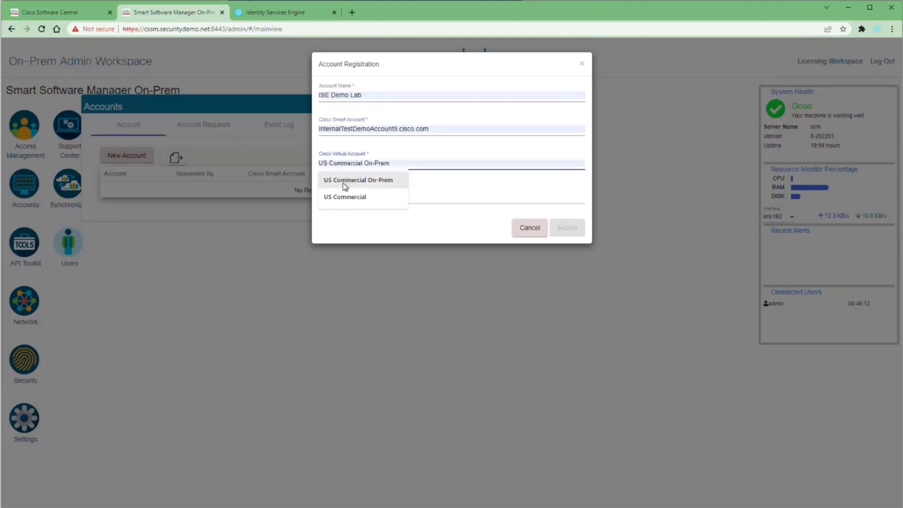
click(346, 182)
click(346, 198)
click(353, 214)
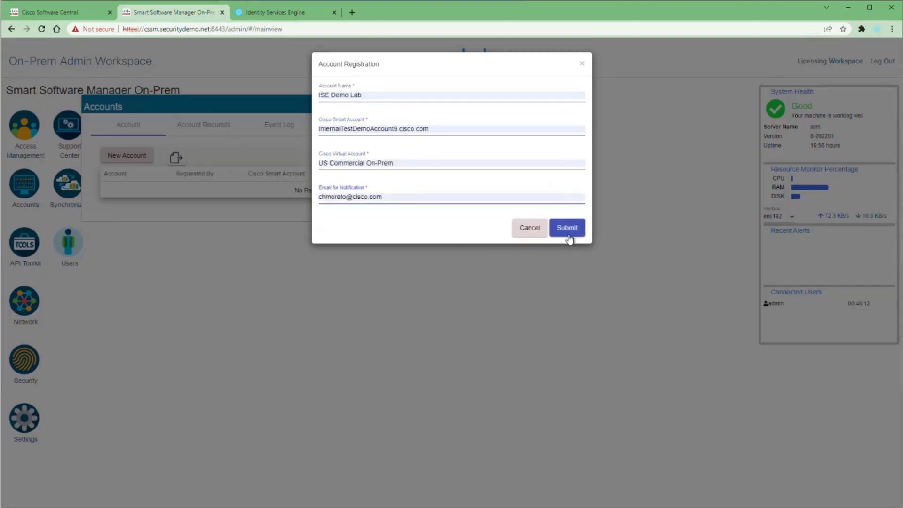
click(567, 229)
click(568, 135)
- Start manual registration for the pending ISE Demo Lab request and save the generated file smart_satellite_registration_request20220317.yml to Data (D:)
click(188, 127)
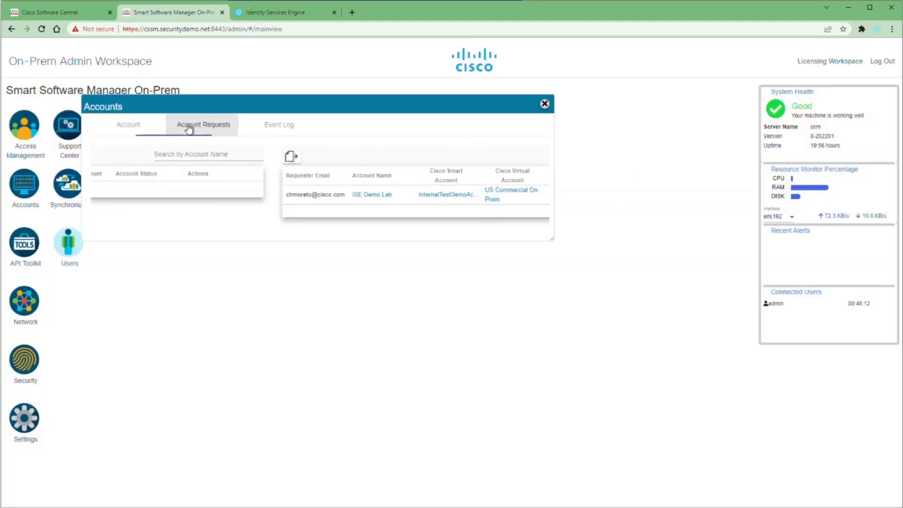
click(523, 195)
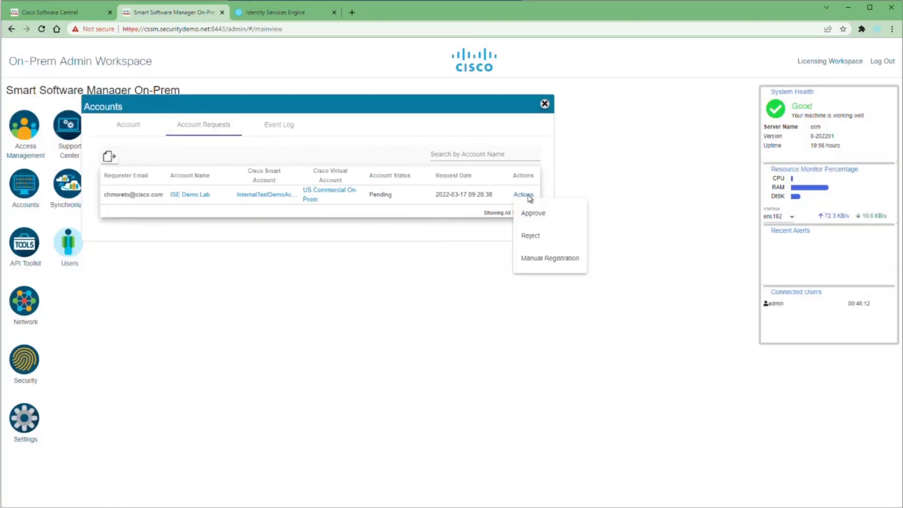
click(550, 264)
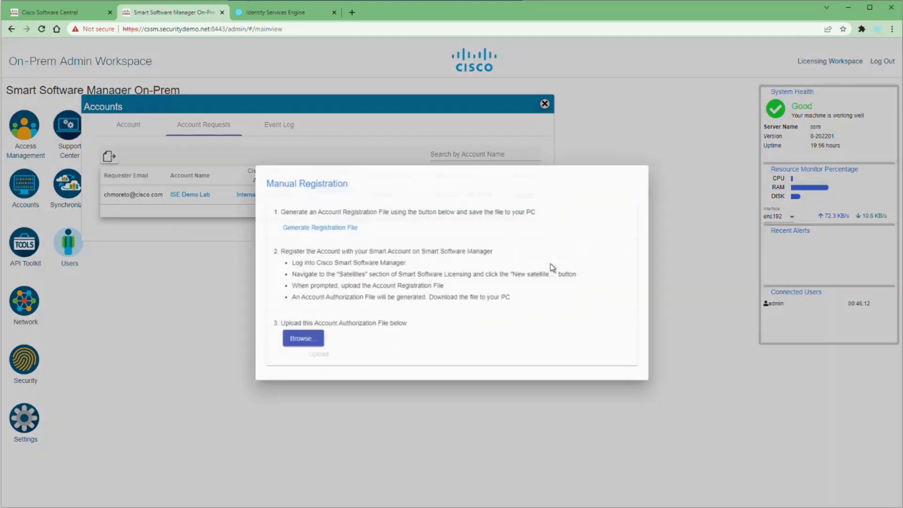
click(299, 227)
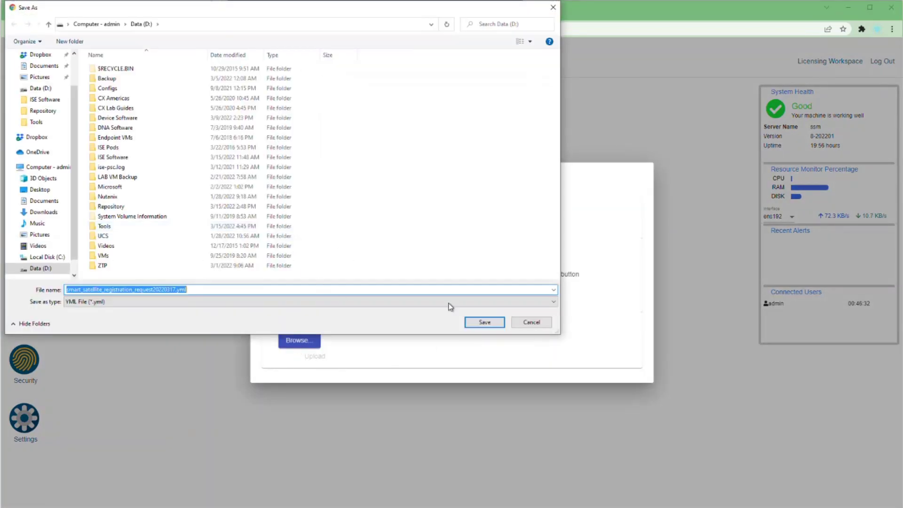
click(471, 323)
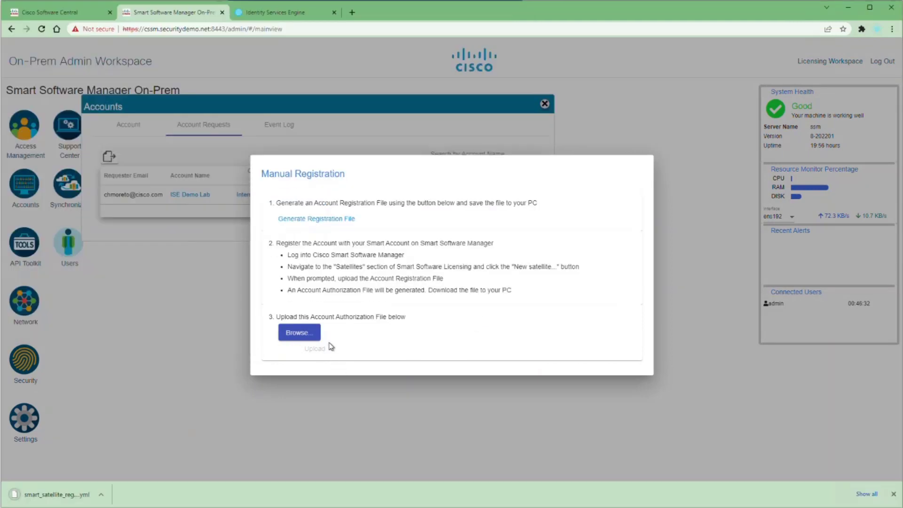
- In Cisco Software Central, set up a new On-Prem named ISE Demo Lab with smart_satellite_registration_request20220317.yml and virtual account US Commercial On-Prem
click(64, 9)
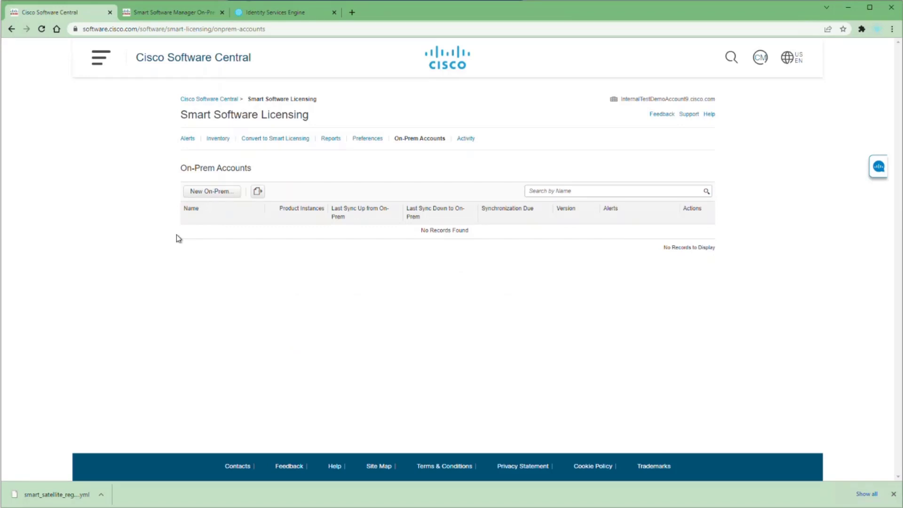
click(210, 192)
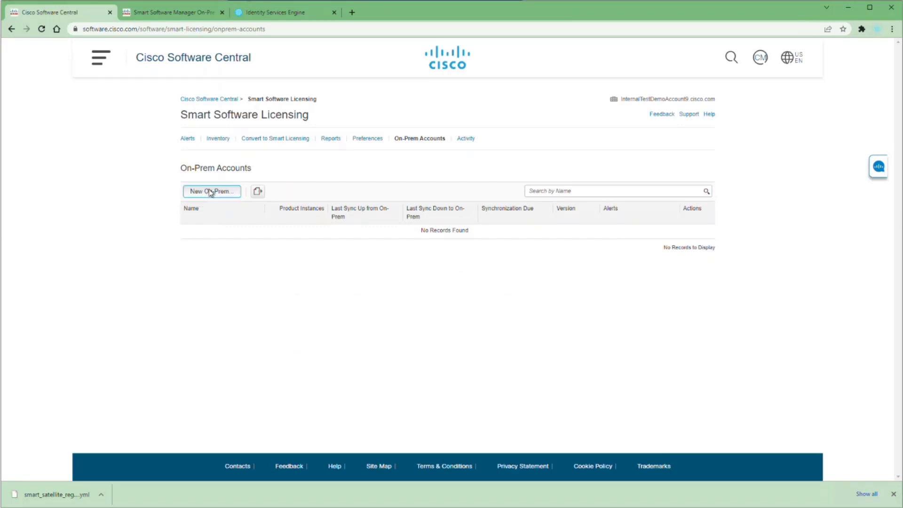
click(555, 197)
text(ISE Demo Lab)
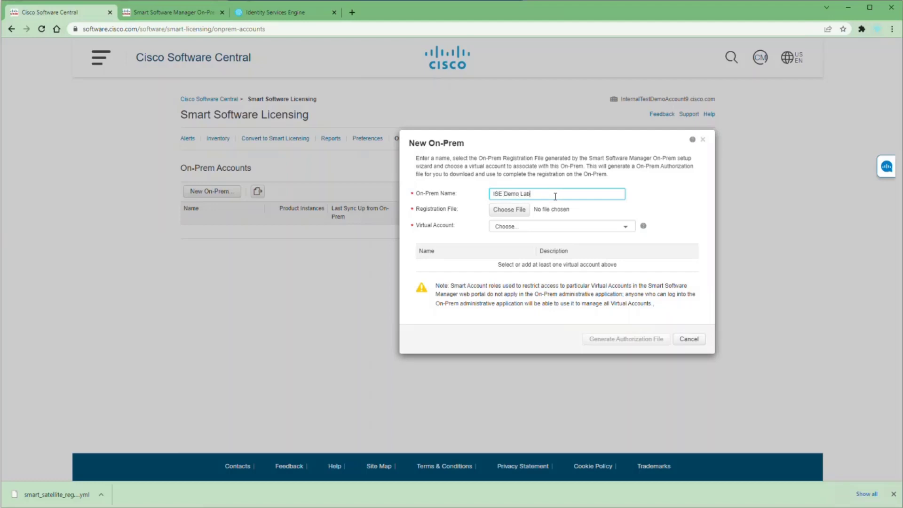
click(495, 215)
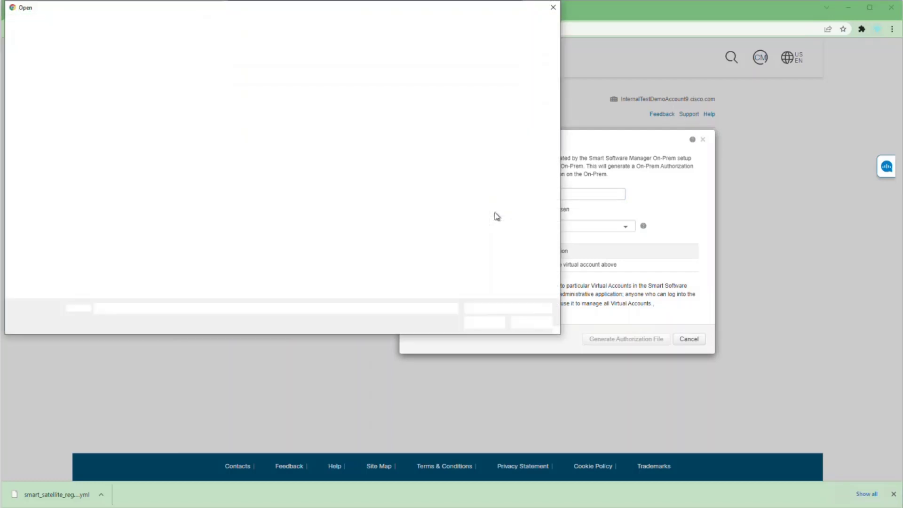
scroll(214, 242, down, 3)
double_click(132, 258)
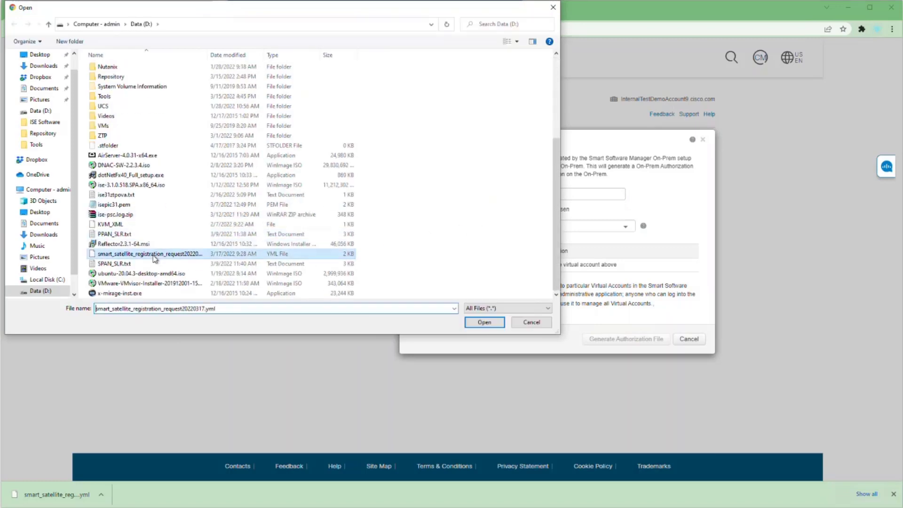
click(519, 230)
click(519, 245)
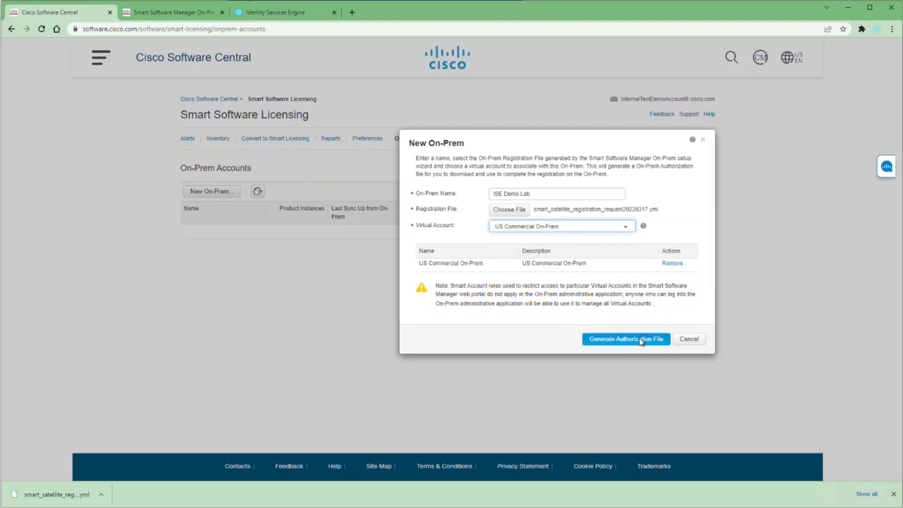
- Generate the ISE Demo Lab authorization file and save it to Data (D:) as smart-on-prem-authorization__2022-Mar-17 13_30_06.yml
click(640, 339)
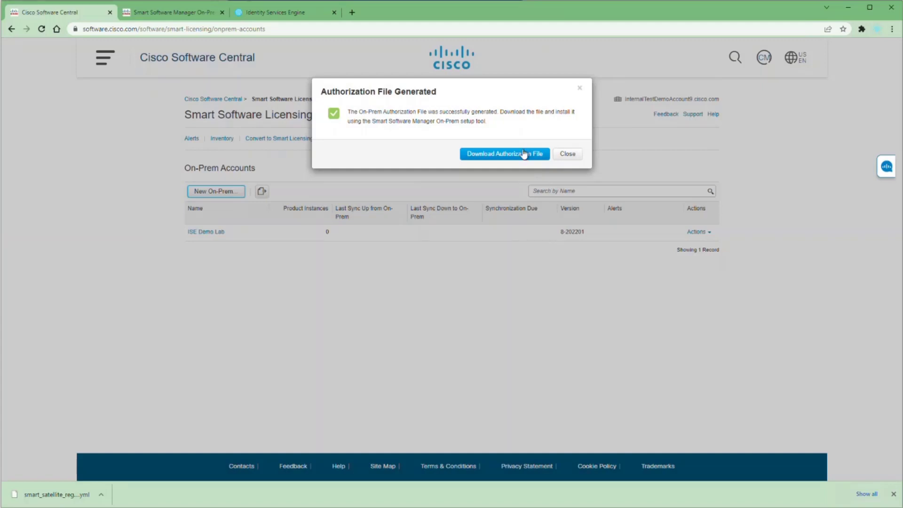
click(524, 154)
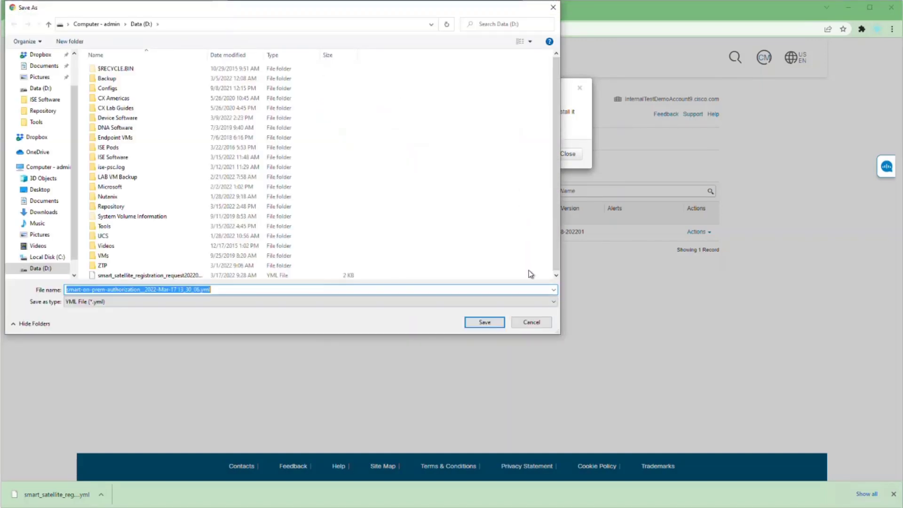
click(491, 321)
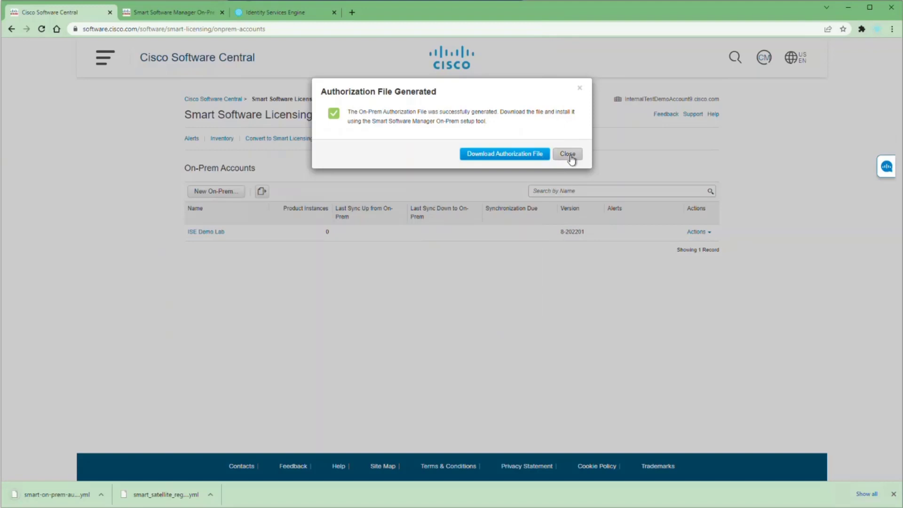
click(568, 155)
- Upload smart-on-prem-authorization__2022-Mar-17 13_30_06.yml to the ISE Demo Lab manual registration in Smart Software Manager On-Prem
click(175, 13)
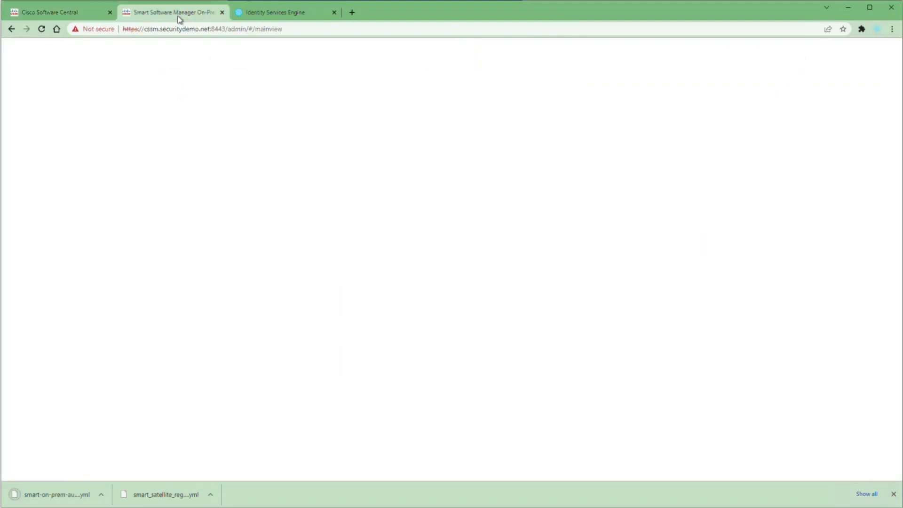
click(310, 326)
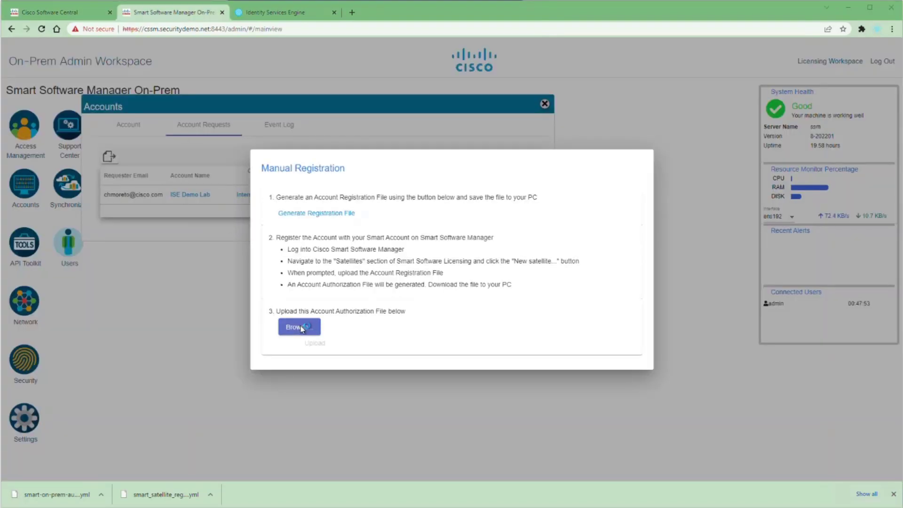
scroll(230, 246, down, 5)
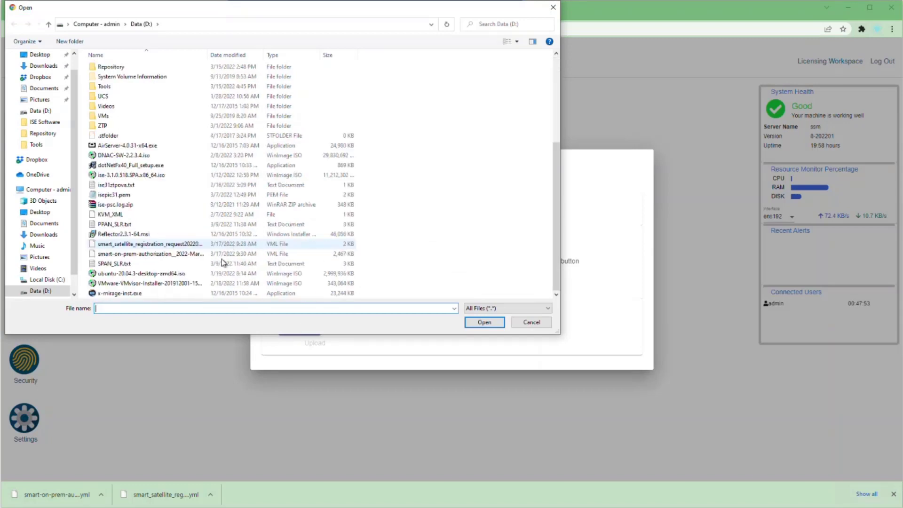
click(153, 254)
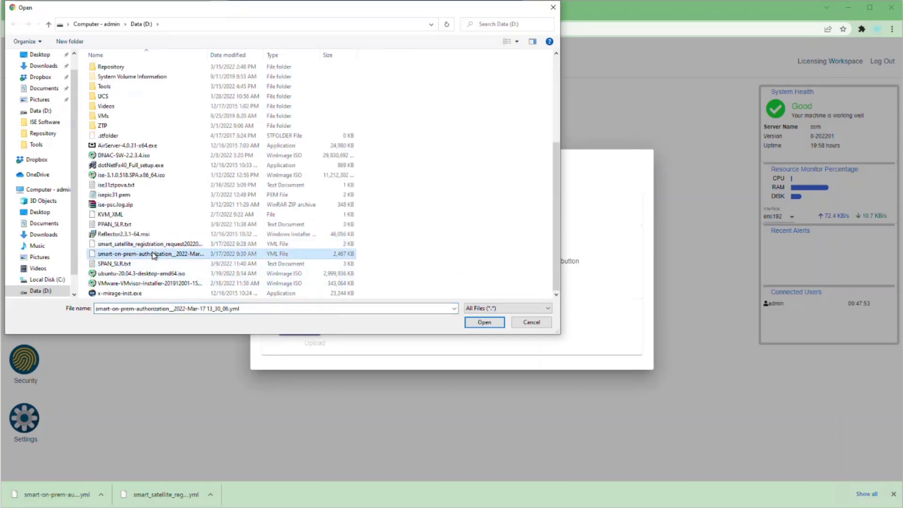
click(485, 322)
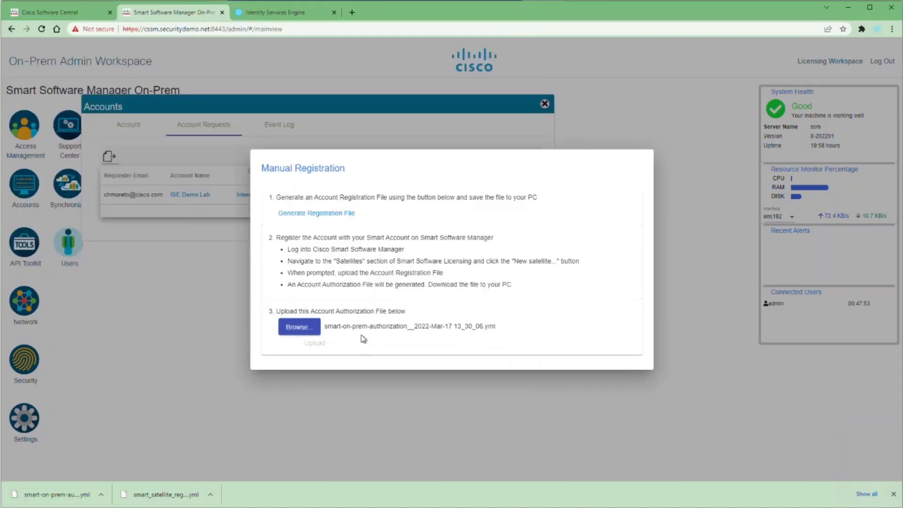
click(313, 343)
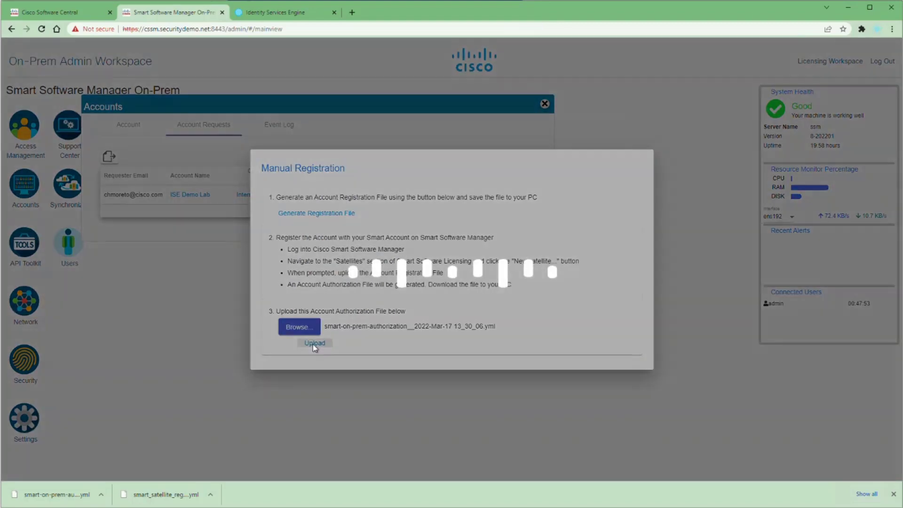
- Review the ISE Demo Lab entry in the accounts list and its available actions
click(893, 494)
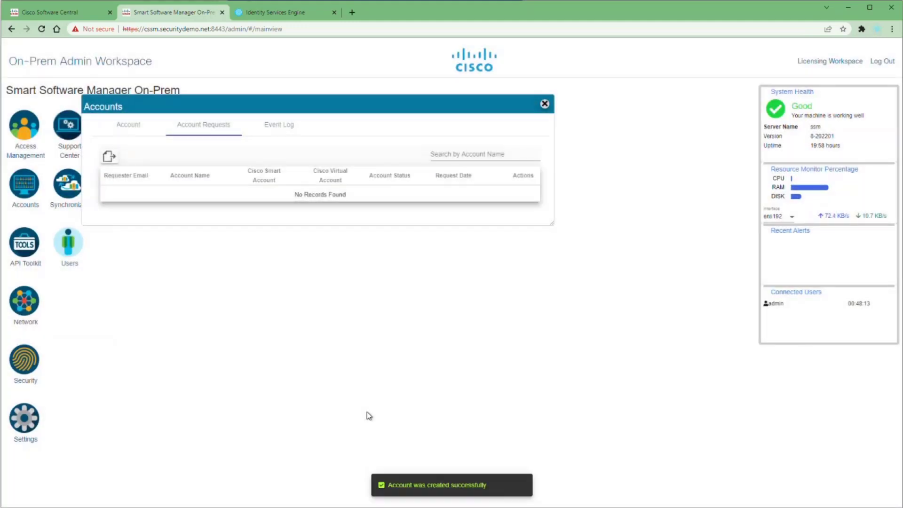
click(133, 129)
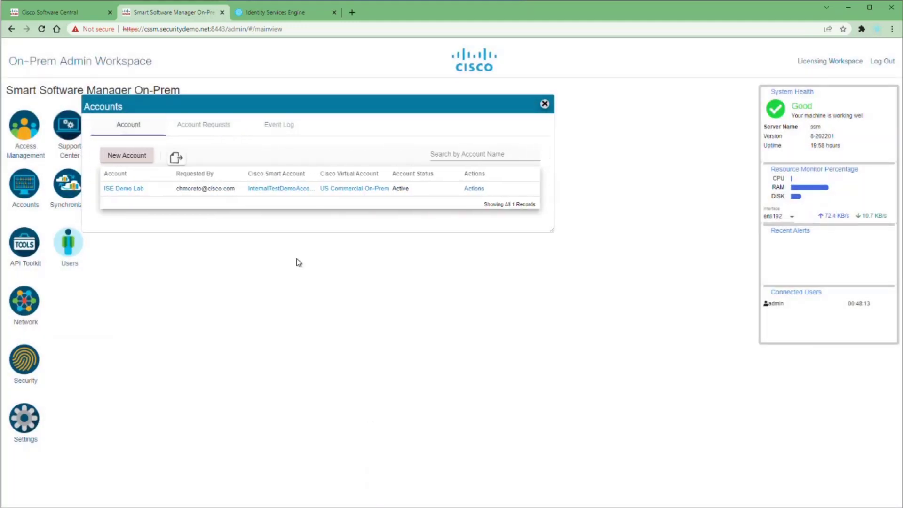
click(483, 190)
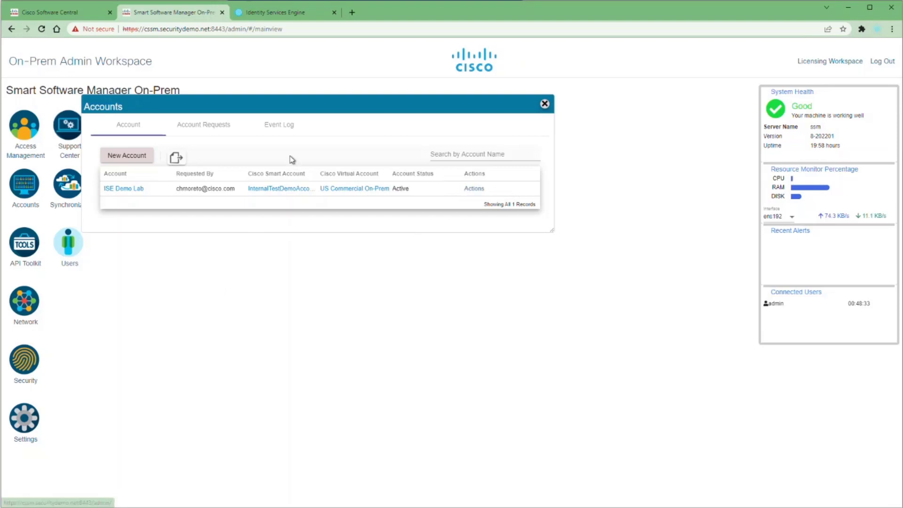
- Examine the licenses in the ISE Demo Lab account's Default local virtual account in the Licensing Workspace
click(833, 63)
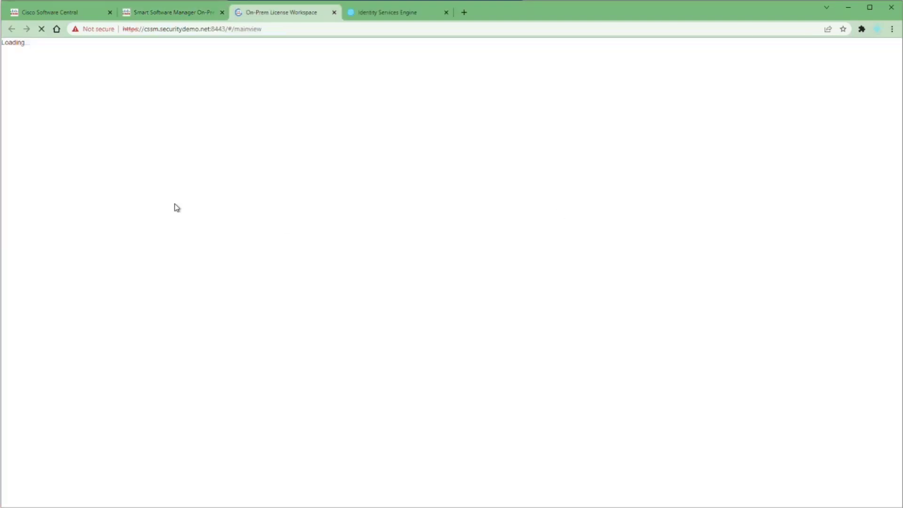
click(228, 199)
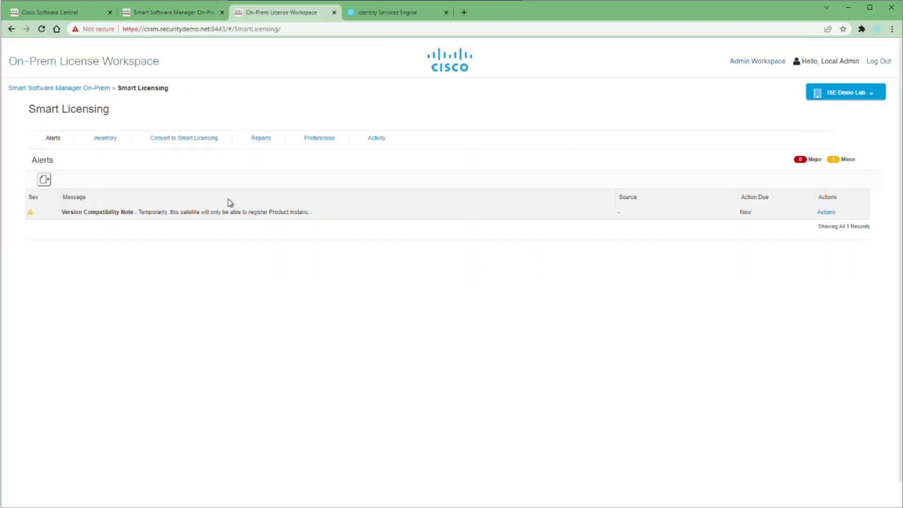
click(105, 139)
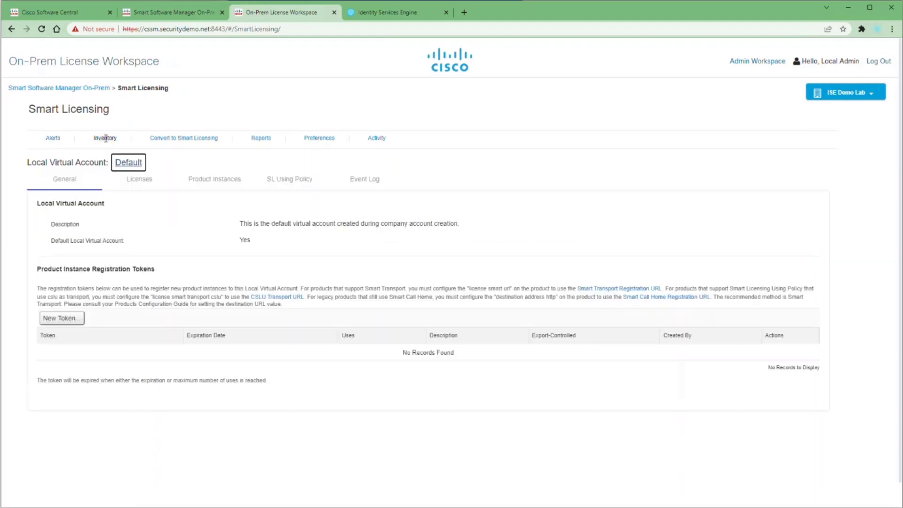
click(142, 184)
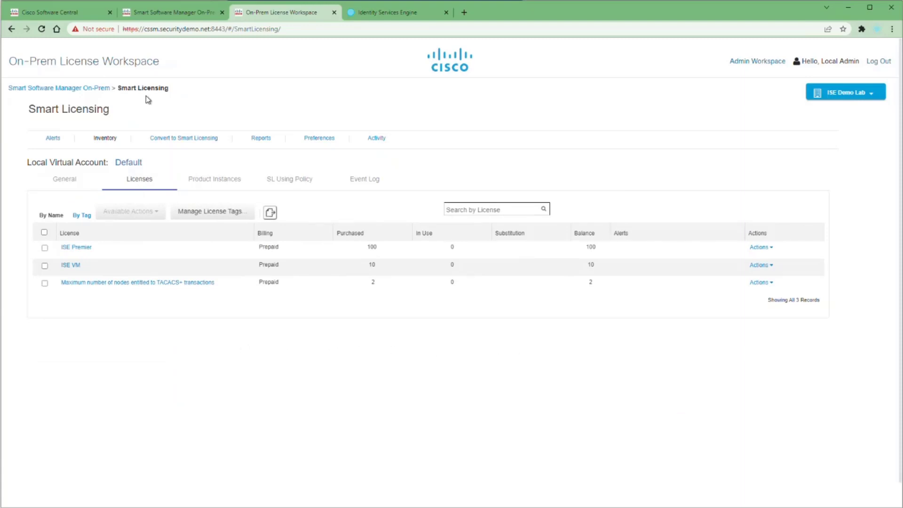
- Synchronize the ISE Demo Lab account with Cisco from the On-Prem Admin Workspace
click(65, 88)
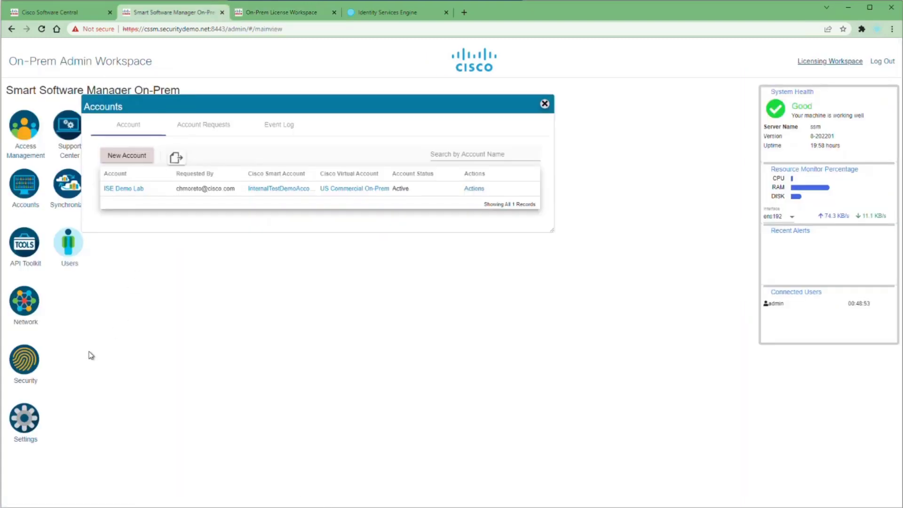
click(70, 191)
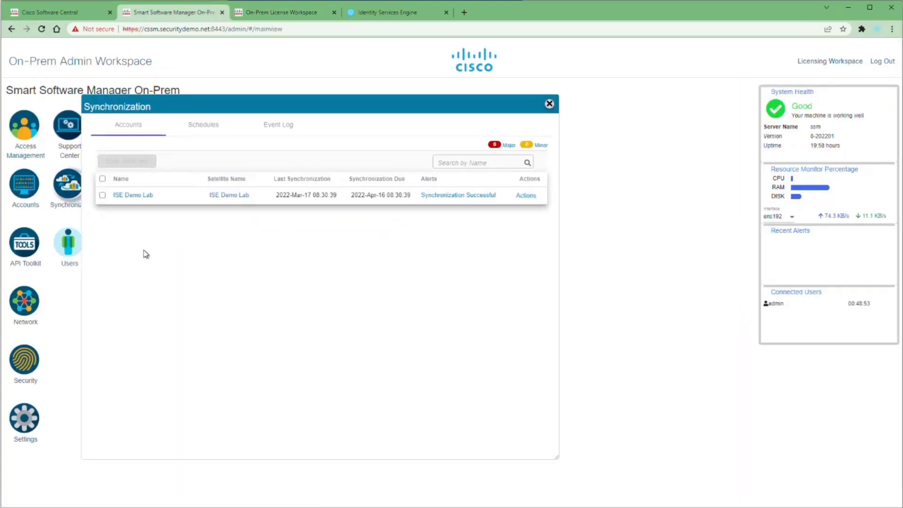
click(102, 195)
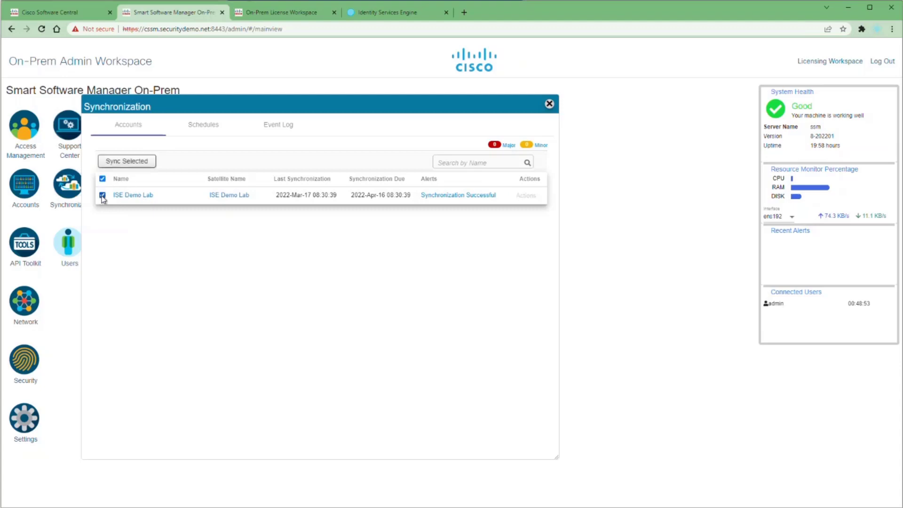
click(132, 161)
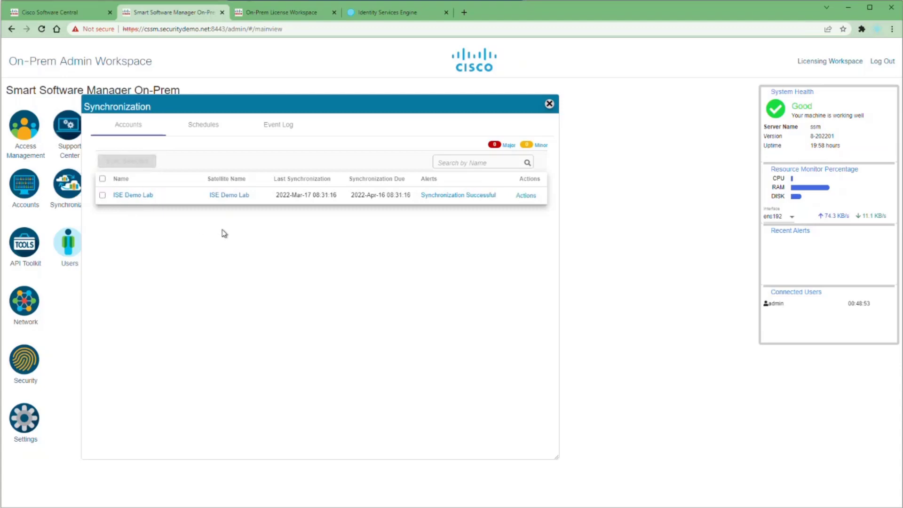
- Enable scheduled synchronization with a weekly frequency on Sunday at 12:00, and apply the schedule
click(206, 130)
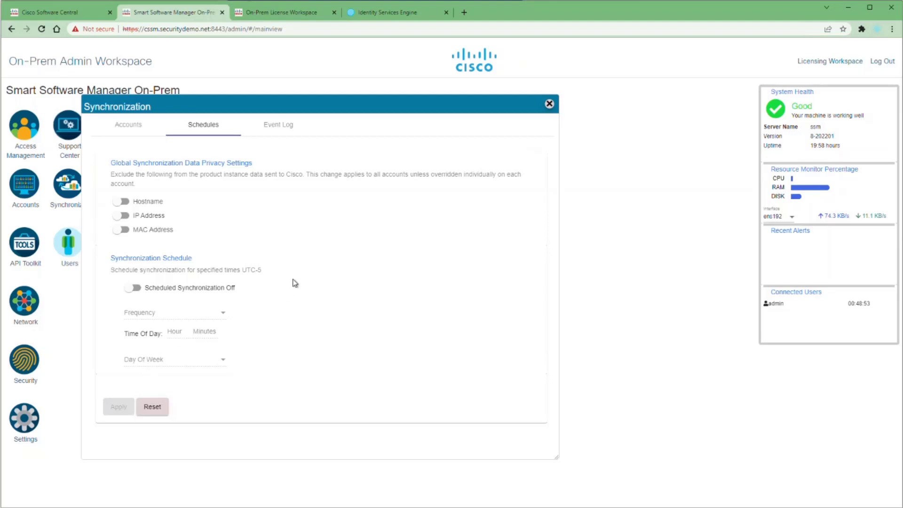
click(141, 289)
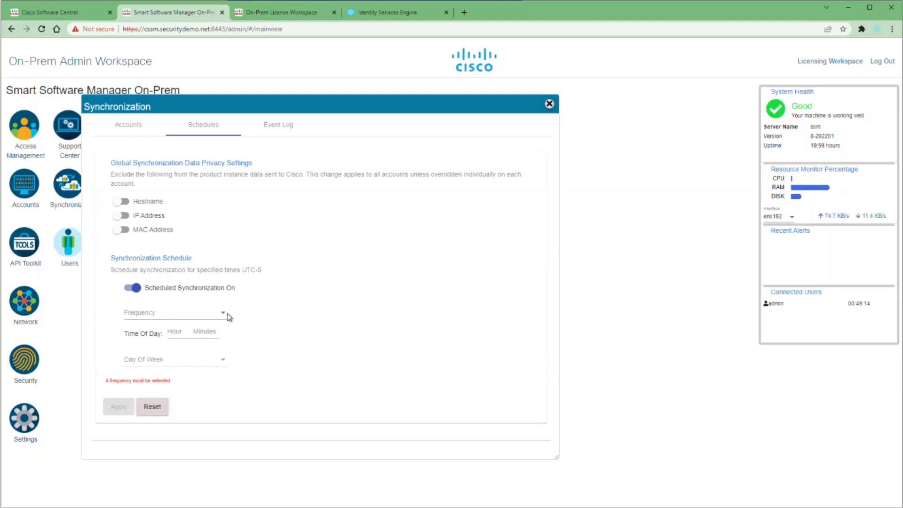
click(222, 315)
click(150, 340)
click(173, 331)
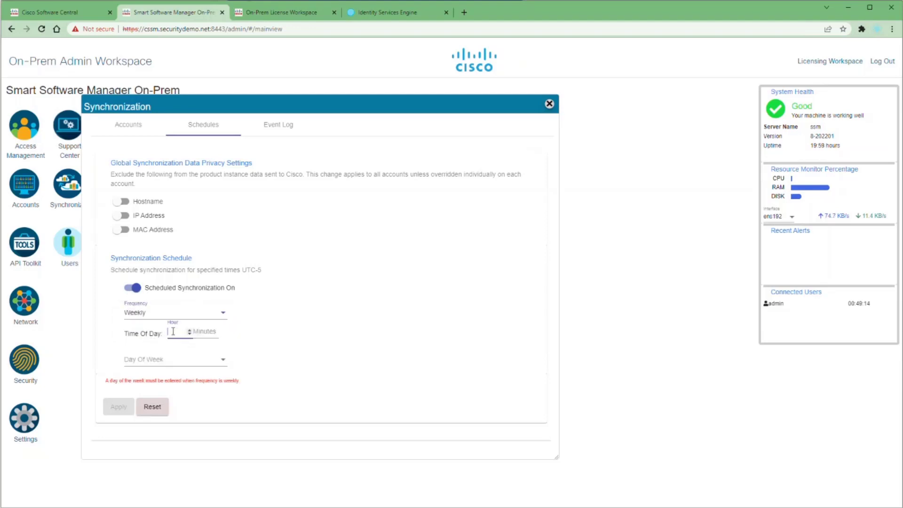
text(12)
click(199, 331)
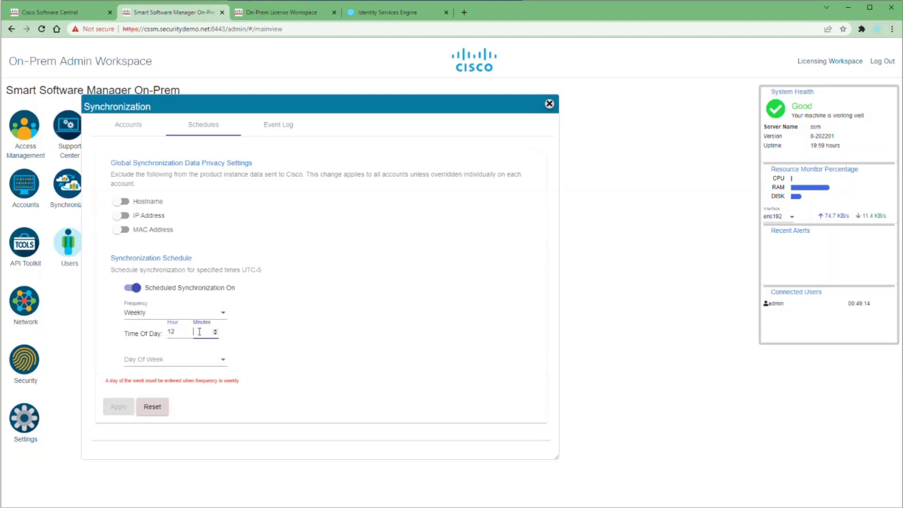
click(148, 360)
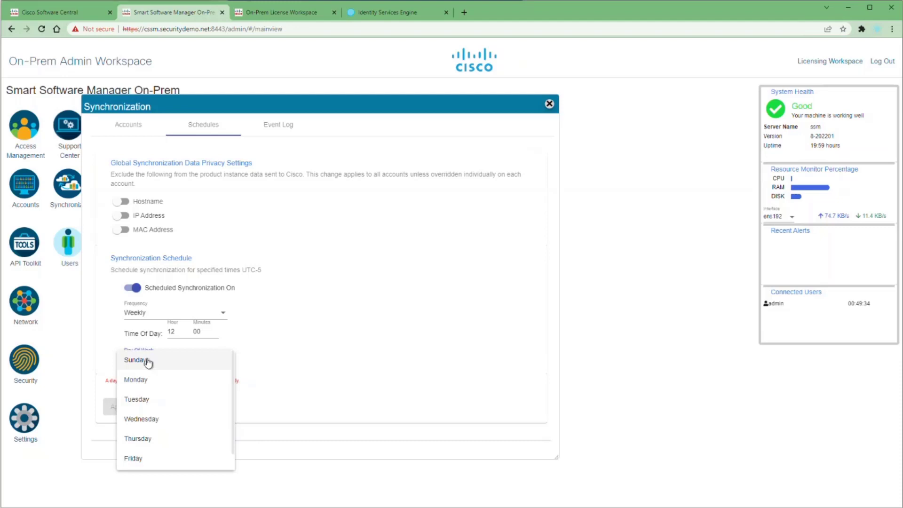
click(149, 360)
click(118, 406)
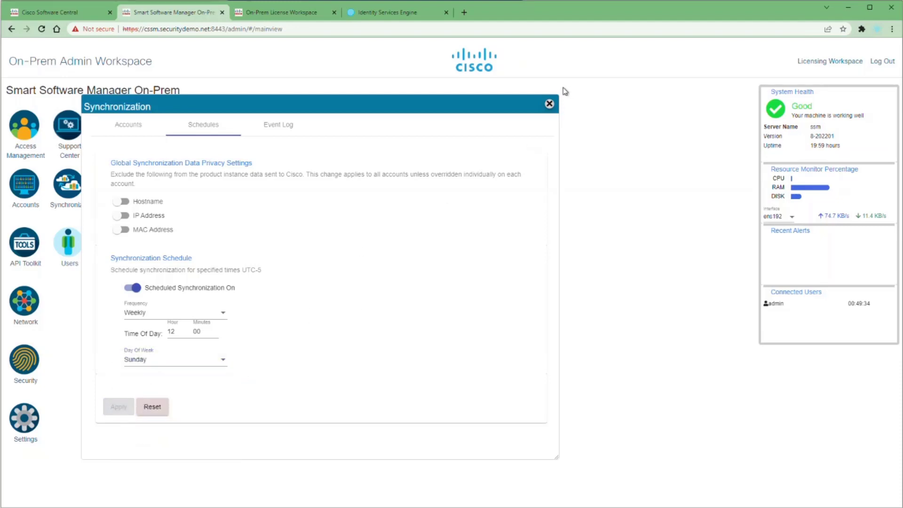
click(549, 104)
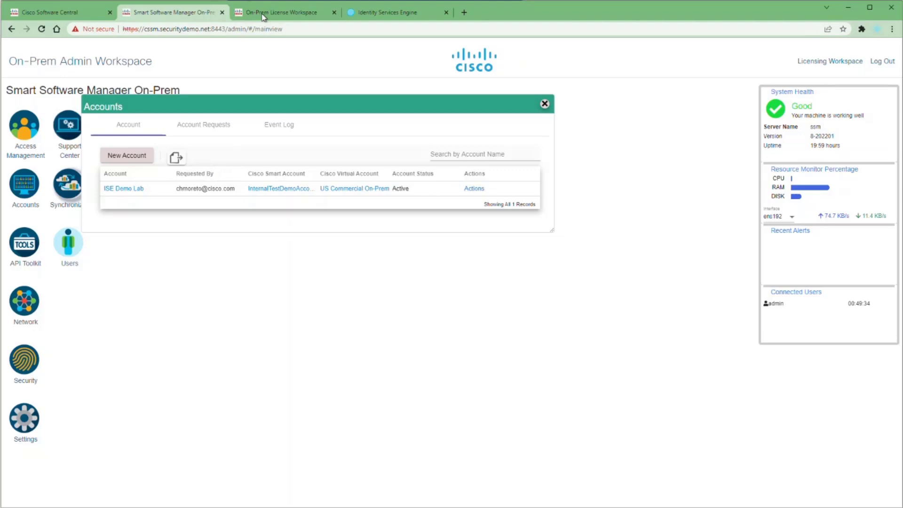
- In Cisco ISE's system licensing registration details, set the connection method to SSM On-Prem server and the server host to cssm.securitydemo.net
click(372, 15)
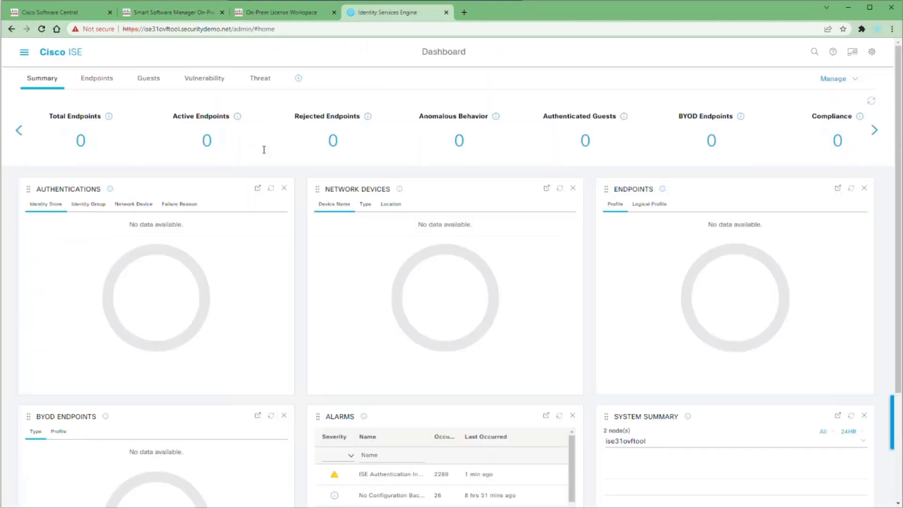
click(24, 54)
click(478, 89)
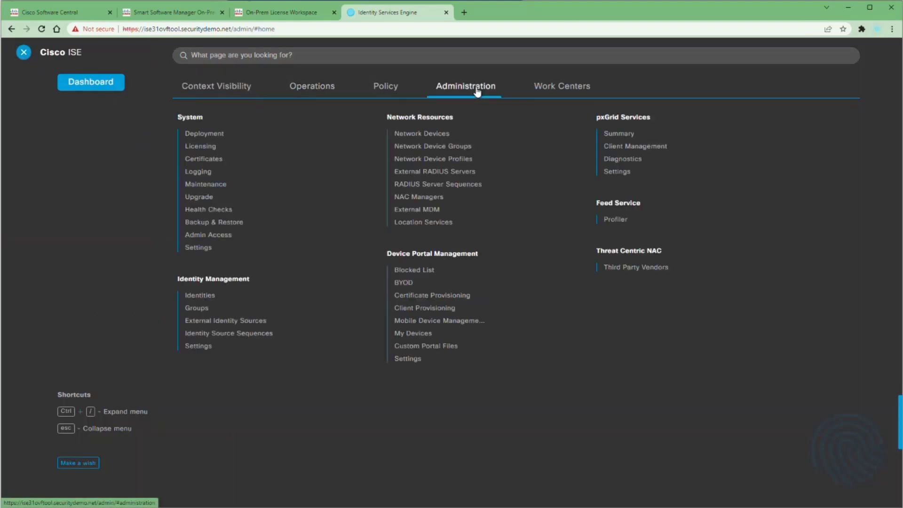
click(203, 147)
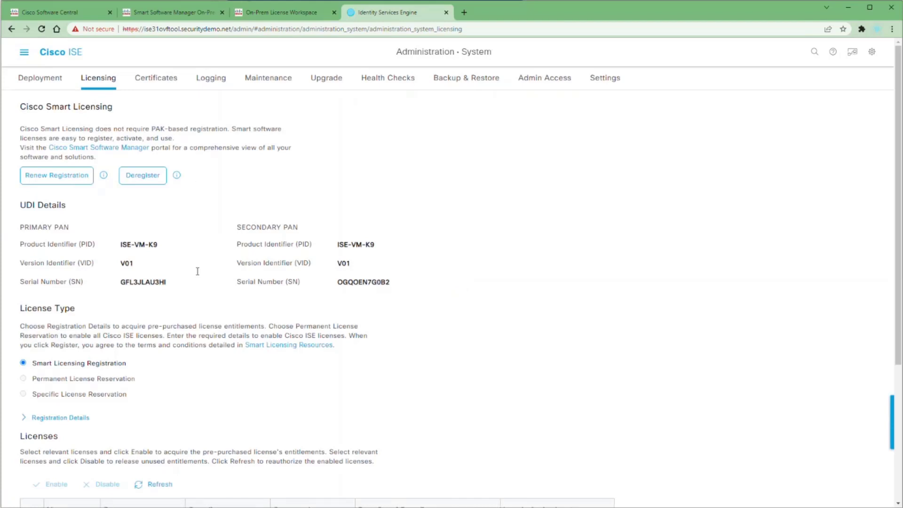
click(24, 418)
scroll(25, 421, down, 4)
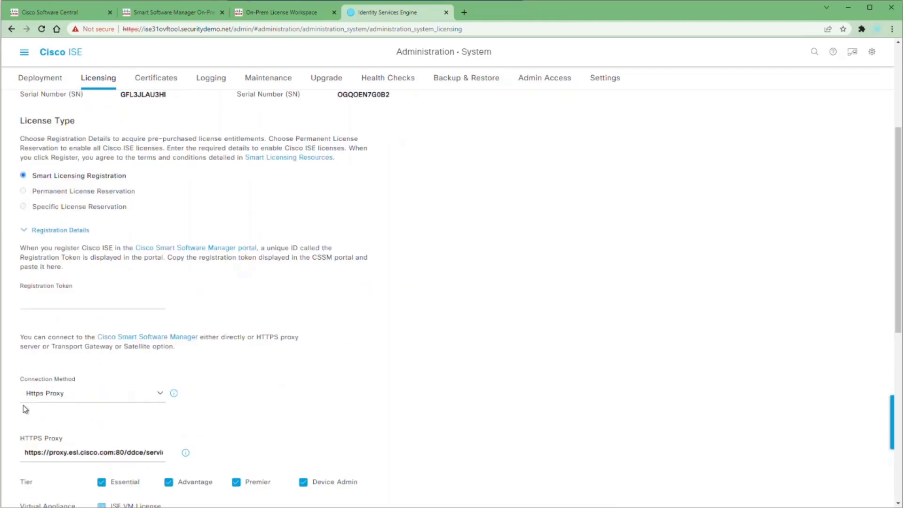
click(160, 393)
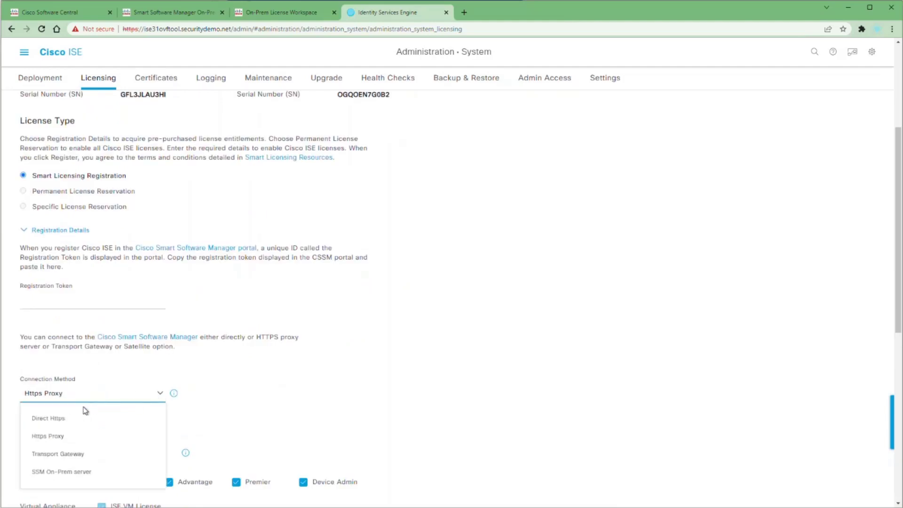
click(62, 470)
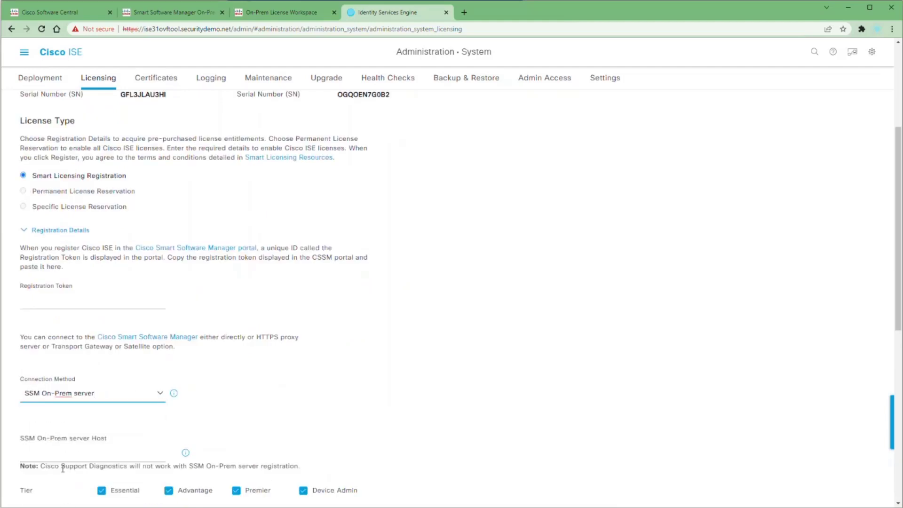
click(63, 456)
text(cssm.securitydemo.net)
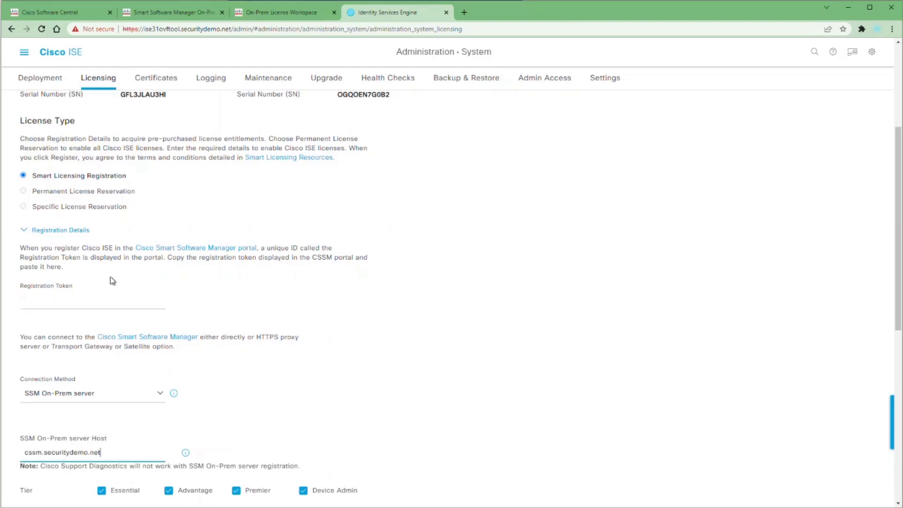
- In the On-Prem License Workspace, create a product instance registration token described as ISE Demo Lab for the Default local virtual account
click(264, 13)
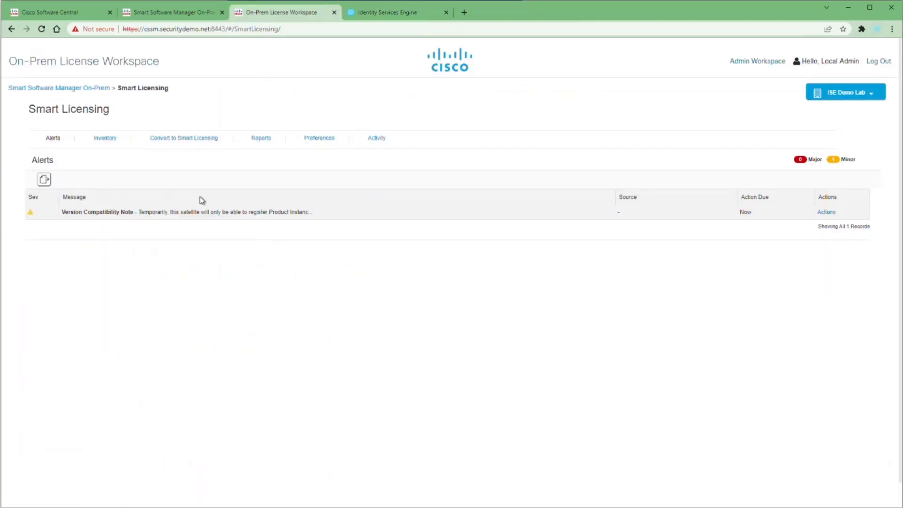
click(104, 140)
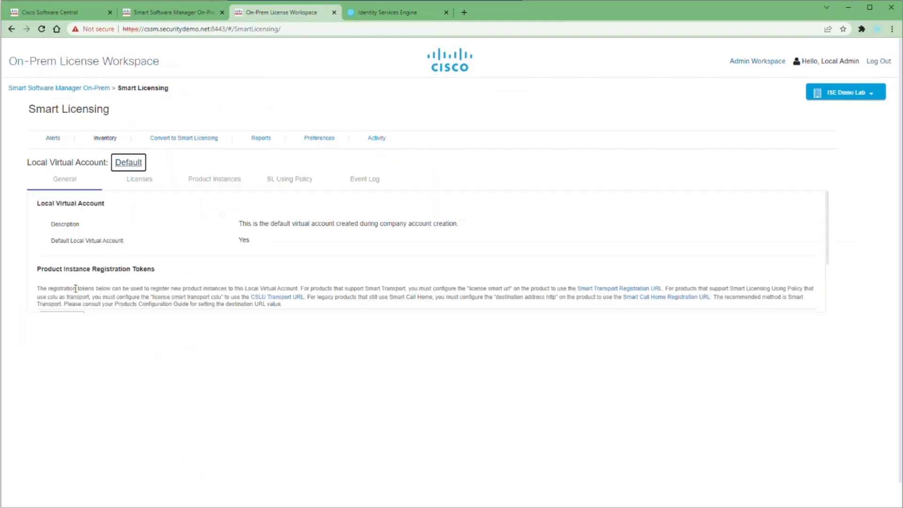
click(61, 243)
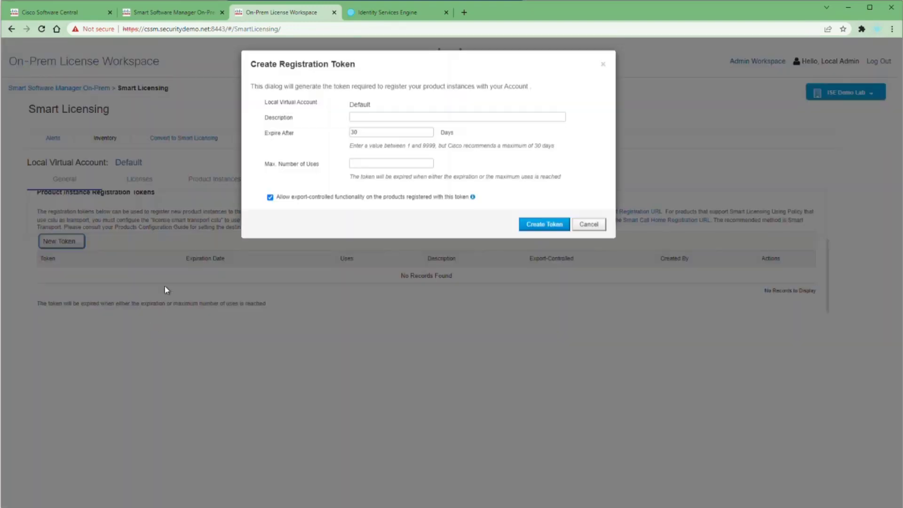
click(377, 119)
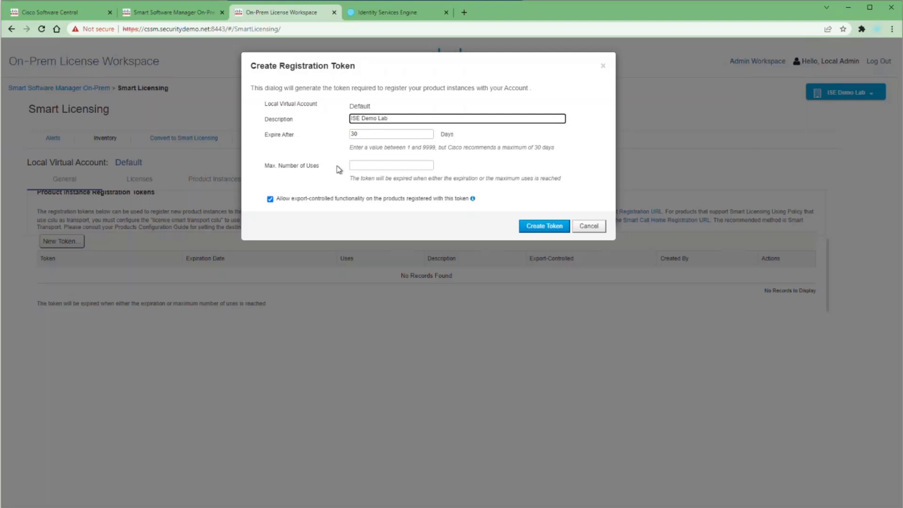
click(531, 227)
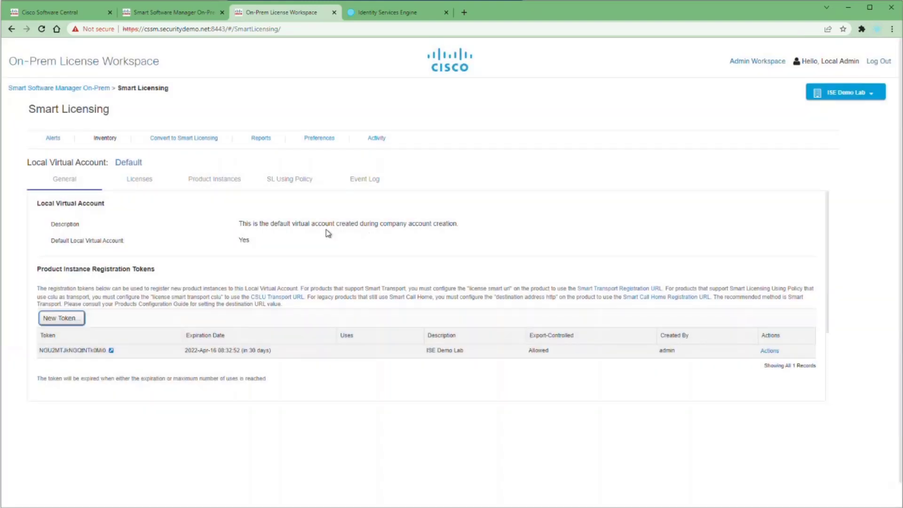
- Copy the ISE Demo Lab registration token and paste it into the Registration Token field of Cisco ISE's licensing page
click(111, 350)
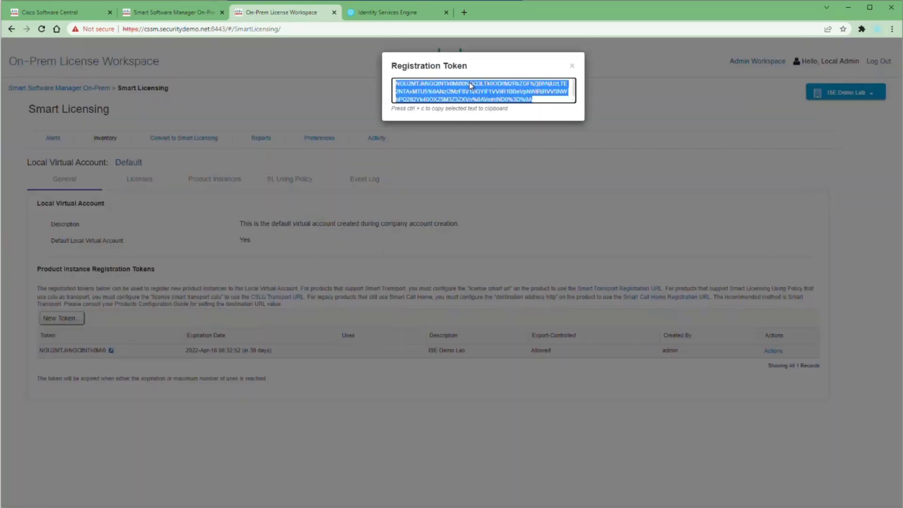
click(572, 66)
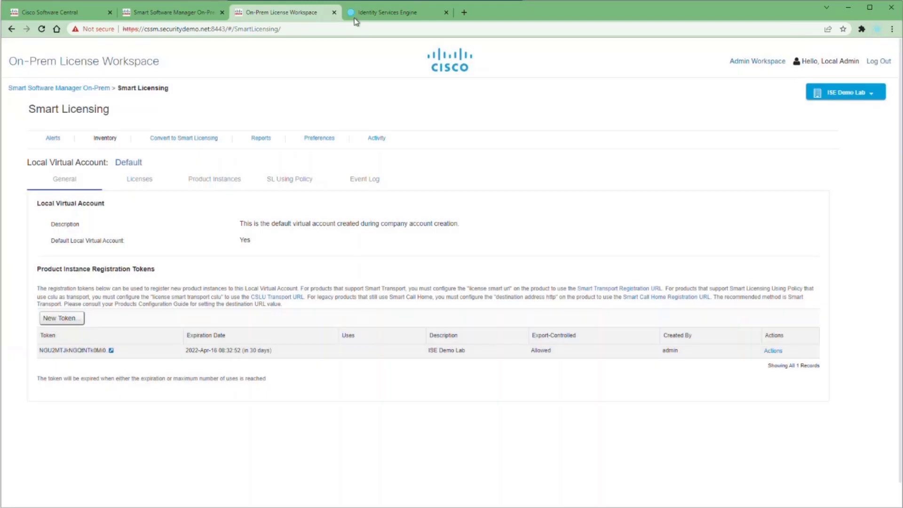
click(377, 13)
click(74, 300)
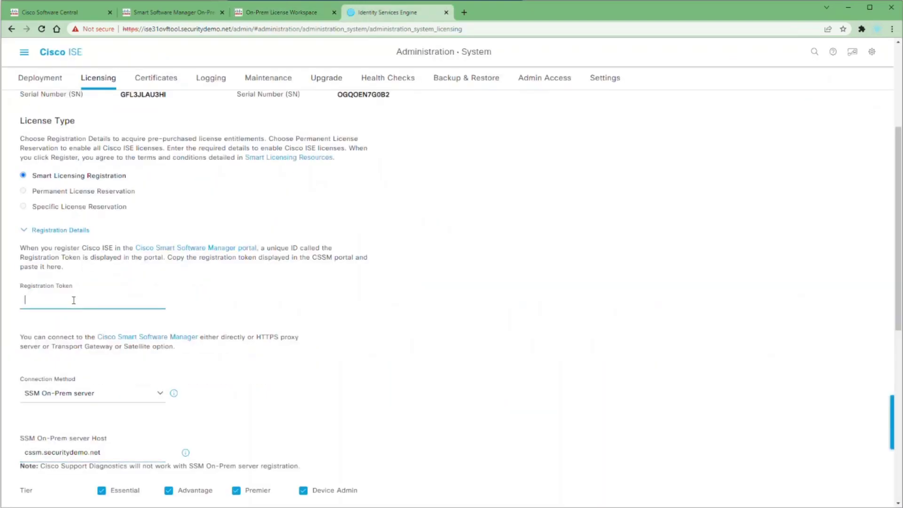
key(ctrl+v)
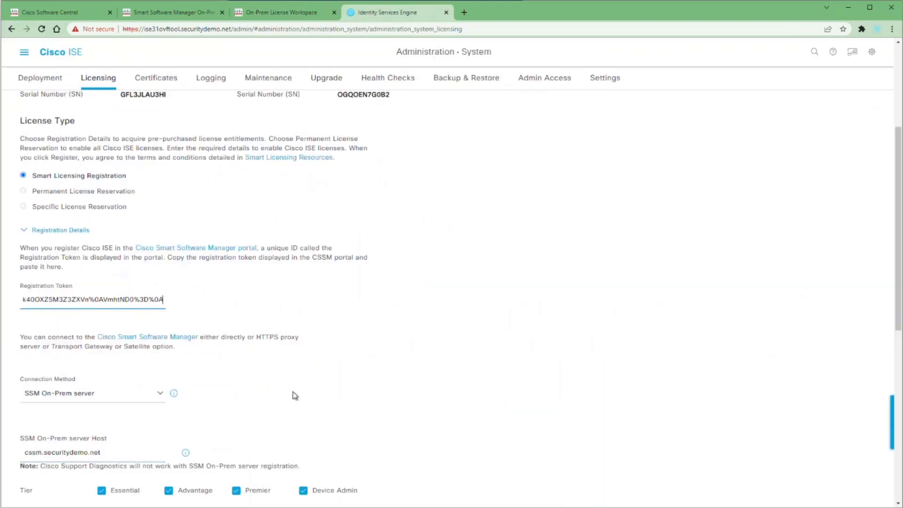
scroll(295, 394, down, 2)
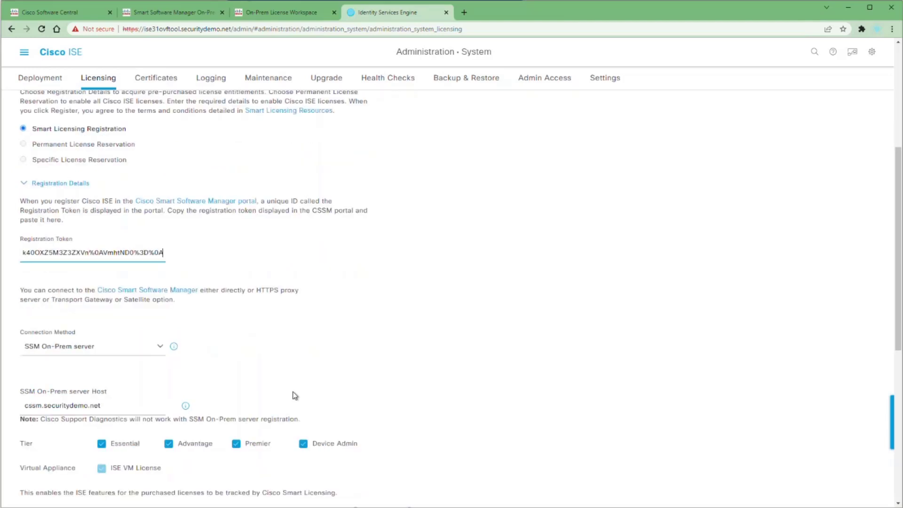
- Submit and confirm the Smart Licensing configuration update in Cisco ISE, and view the Licenses table
click(400, 493)
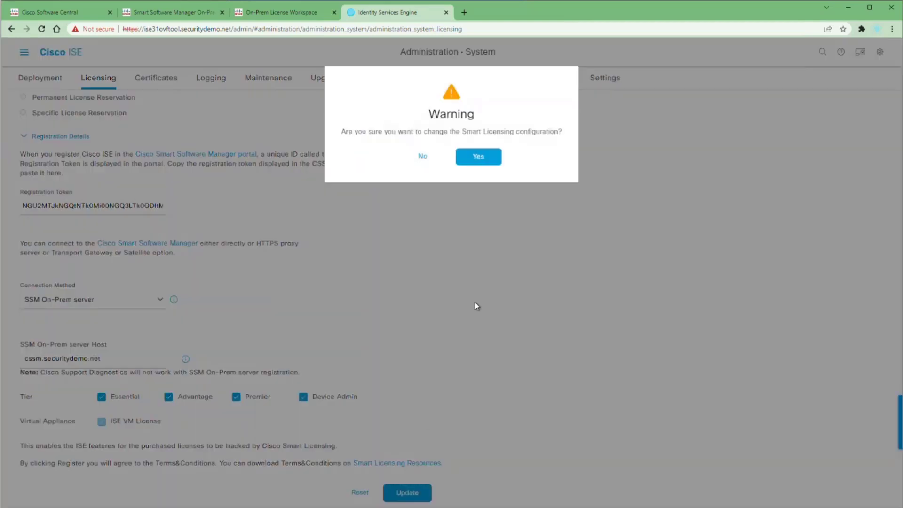
click(485, 160)
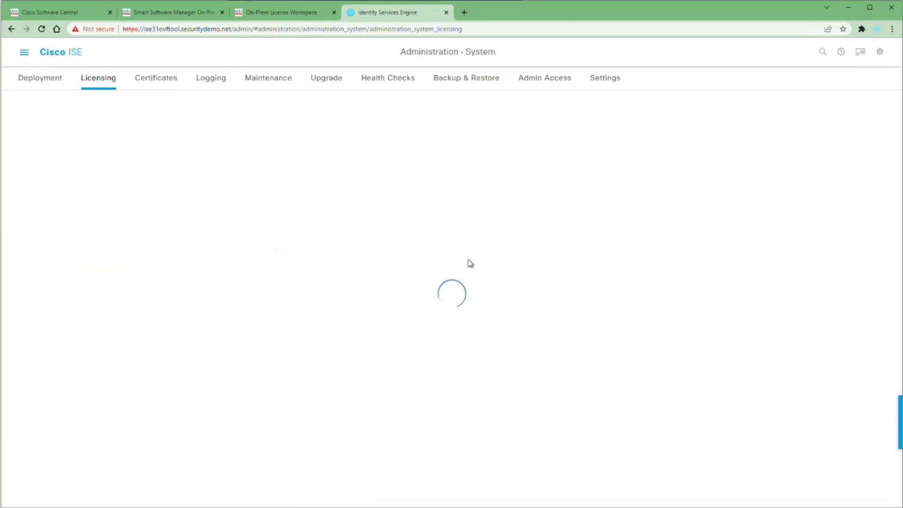
scroll(372, 295, down, 4)
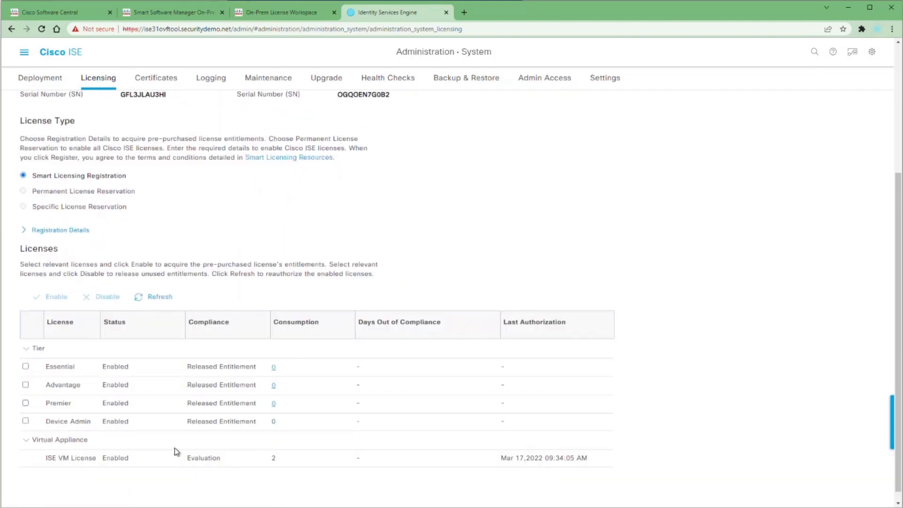
- In the On-Prem License Workspace, review the Default local virtual account's licenses and the product instances using ISE VM
click(277, 13)
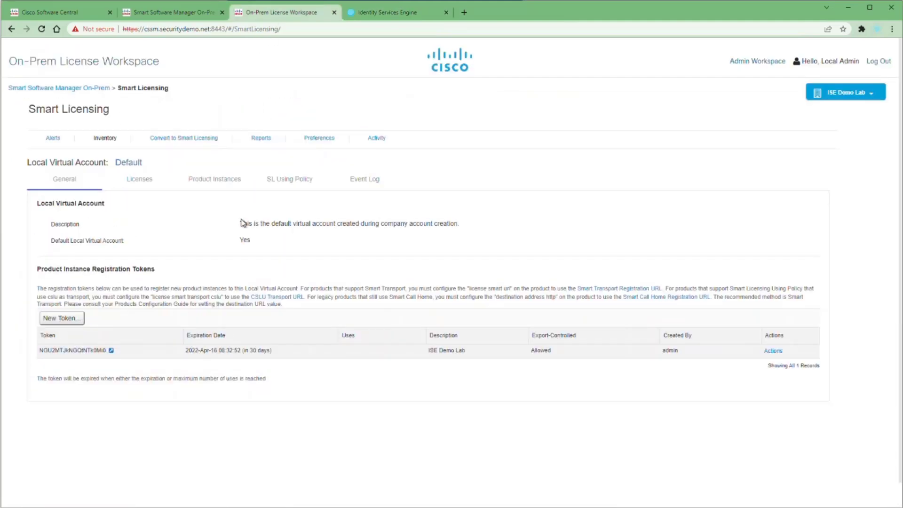
click(139, 180)
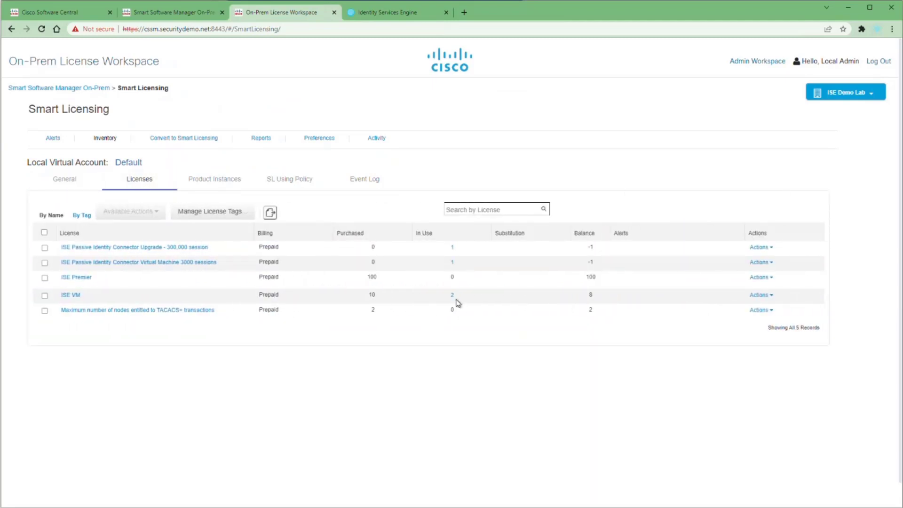
click(453, 297)
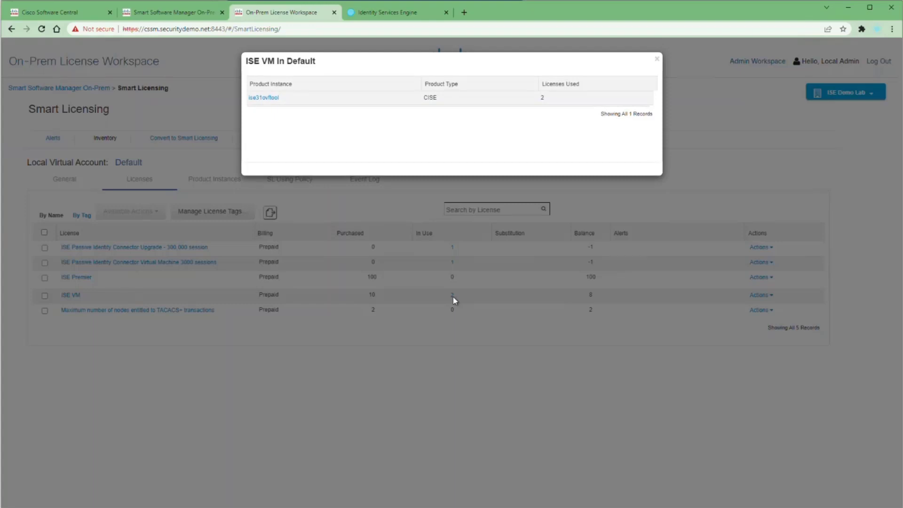
click(454, 299)
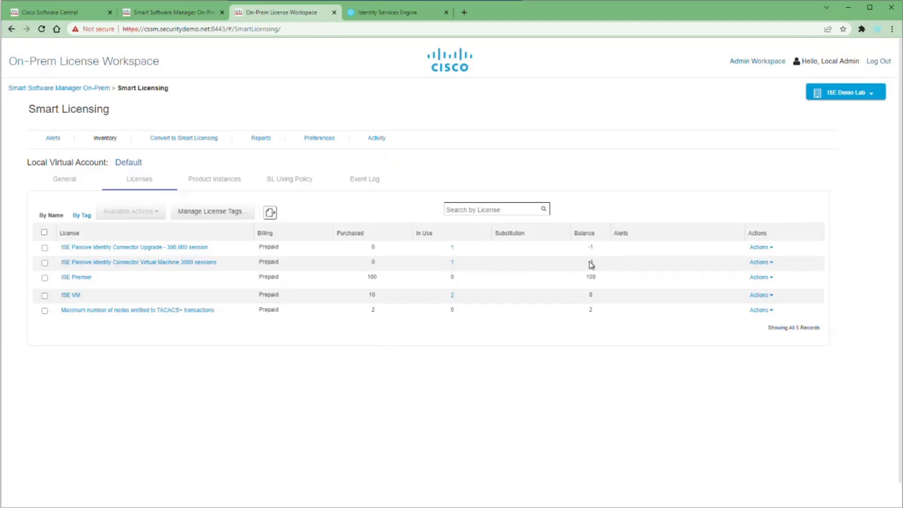
- Switch to Cisco Software Central and open the license inventory of the US Commercial virtual account
click(184, 14)
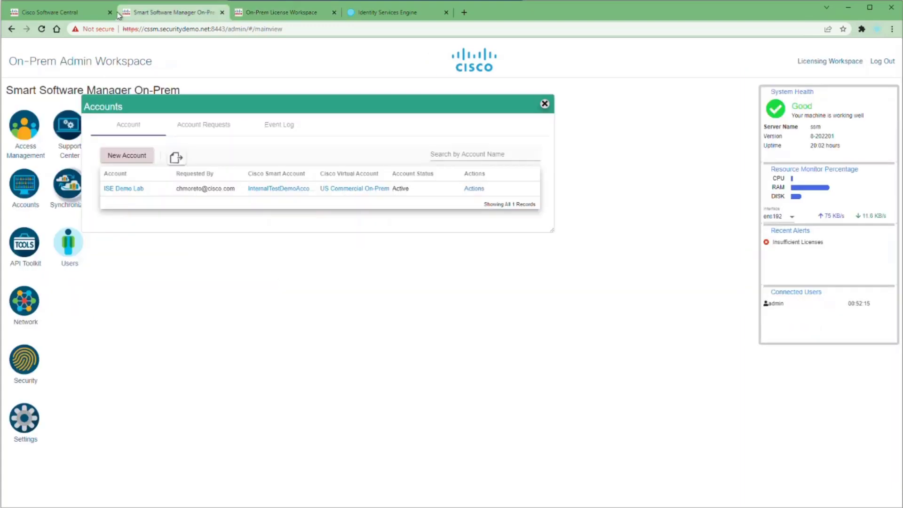
click(69, 13)
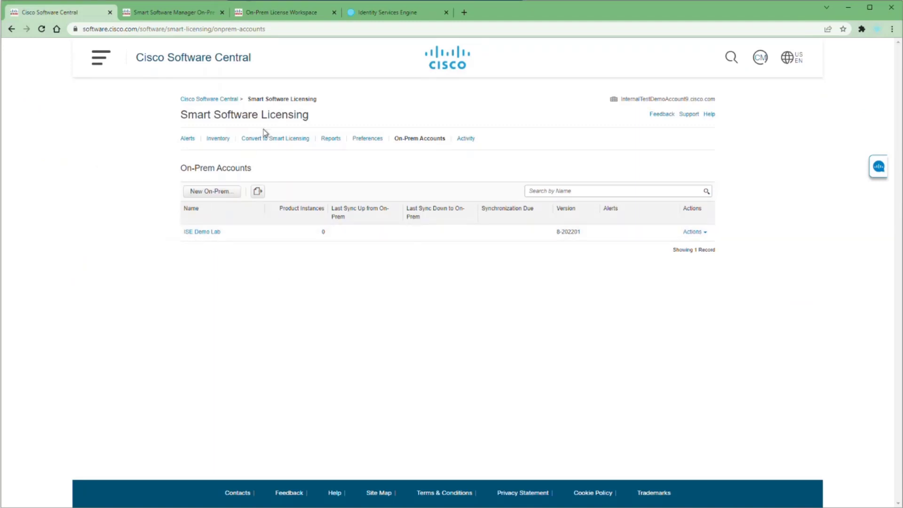
click(219, 140)
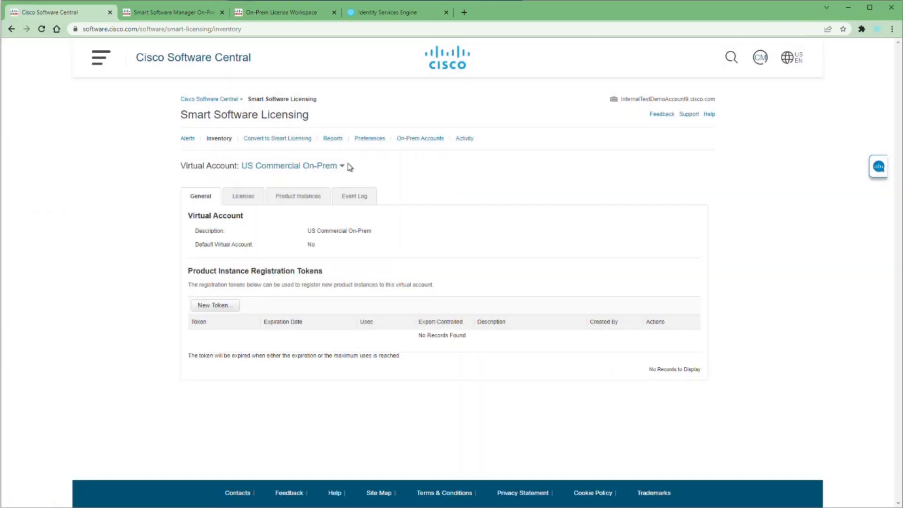
click(341, 166)
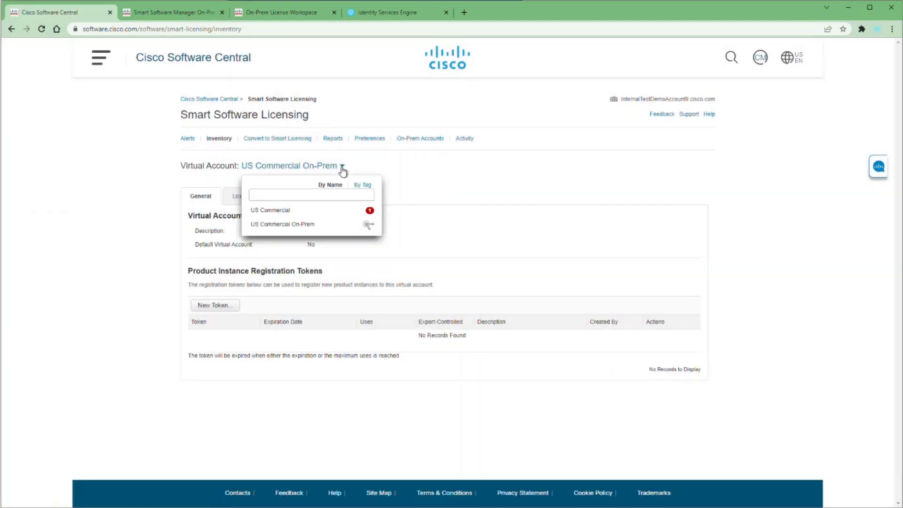
click(282, 213)
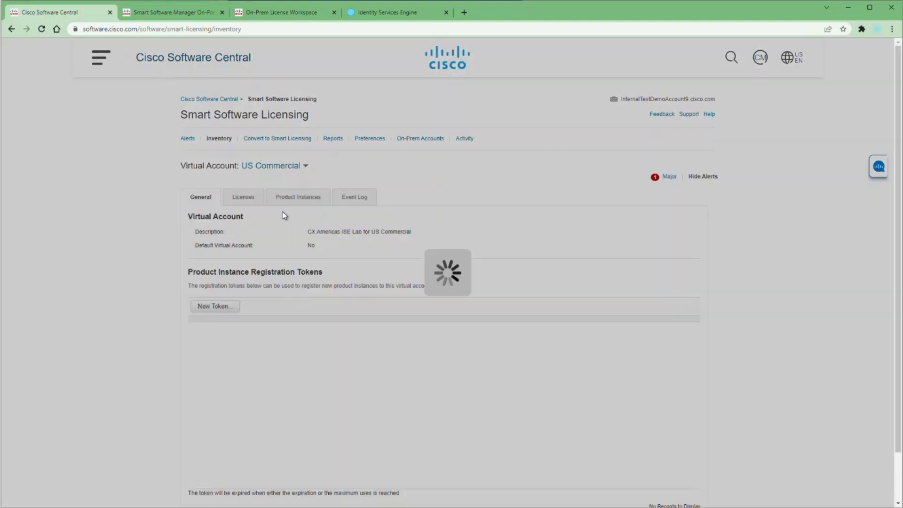
click(242, 198)
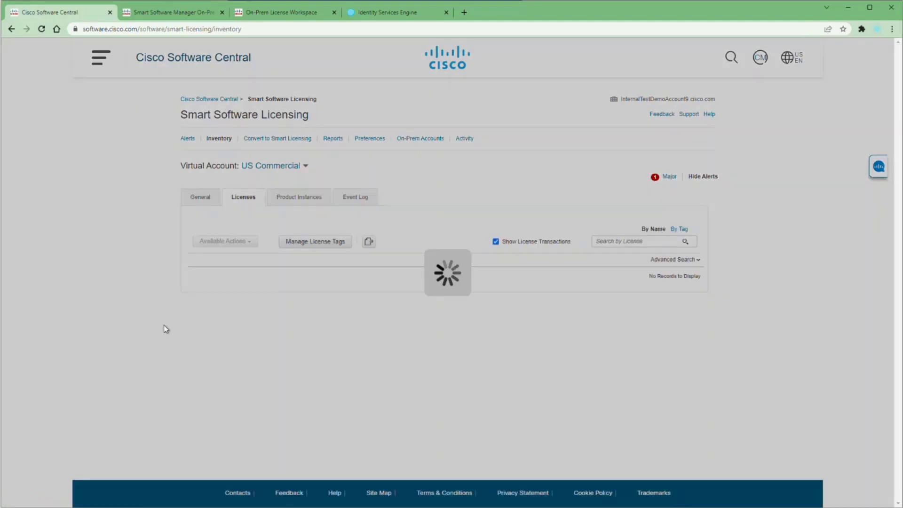
scroll(137, 367, down, 1)
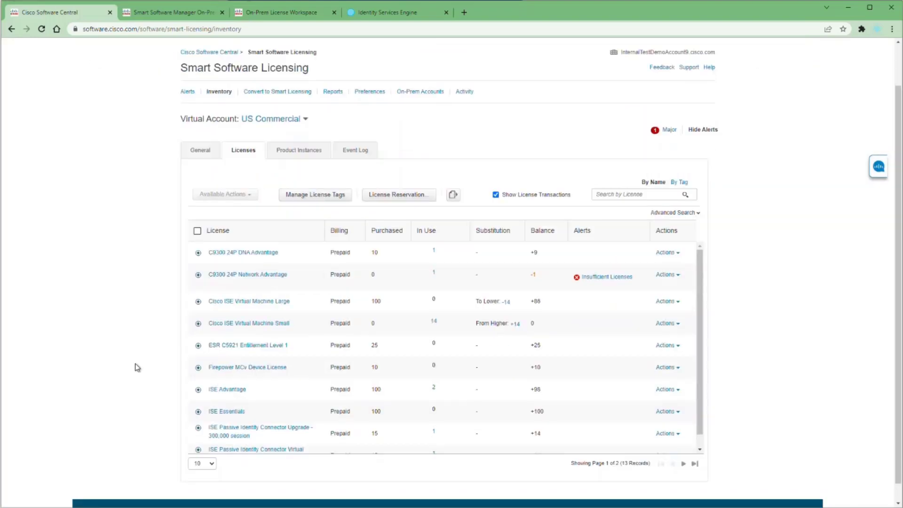
scroll(250, 384, down, 2)
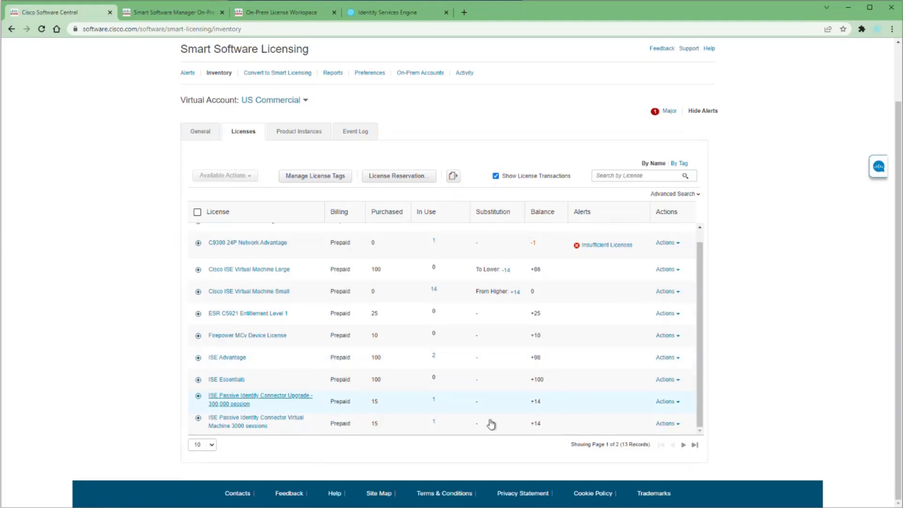
- Transfer one ISE Passive Identity Connector Upgrade - 300,000 session license to the US Commercial On-Prem virtual account, and dismiss the feedback survey
click(676, 402)
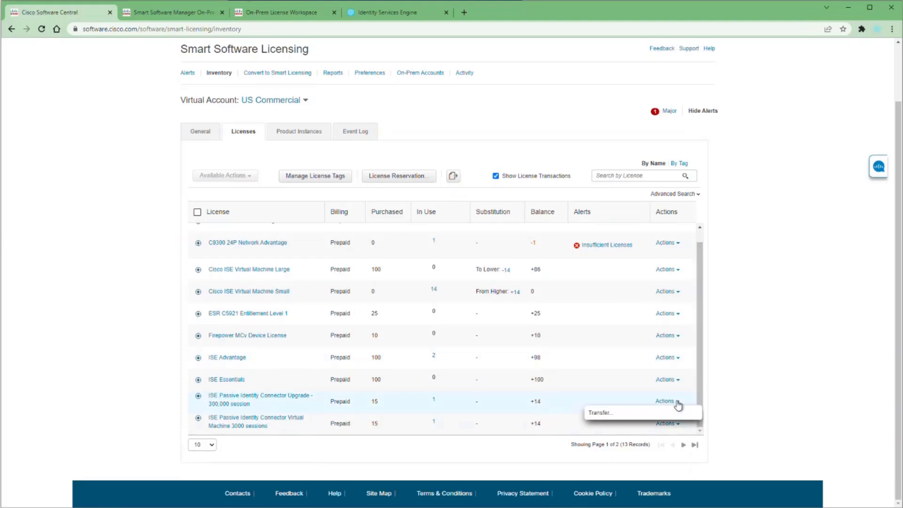
click(600, 413)
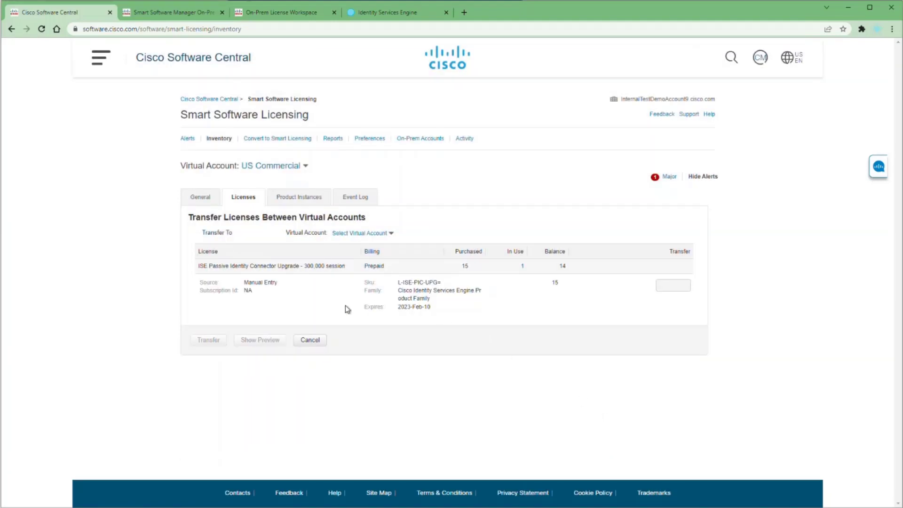
click(388, 234)
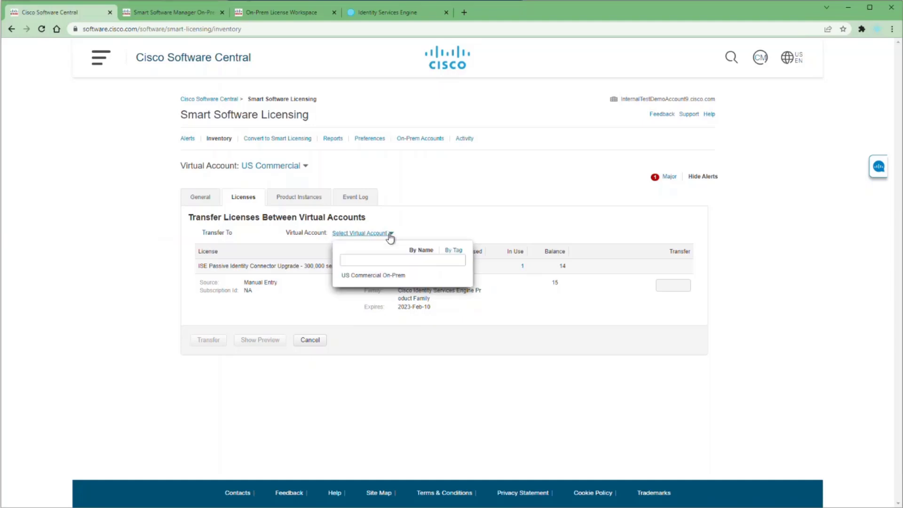
click(381, 278)
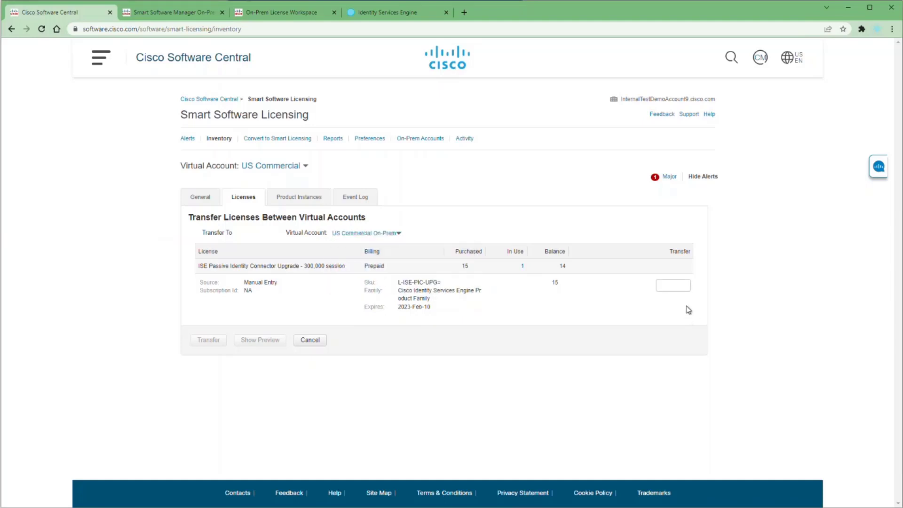
click(672, 285)
click(682, 283)
click(199, 337)
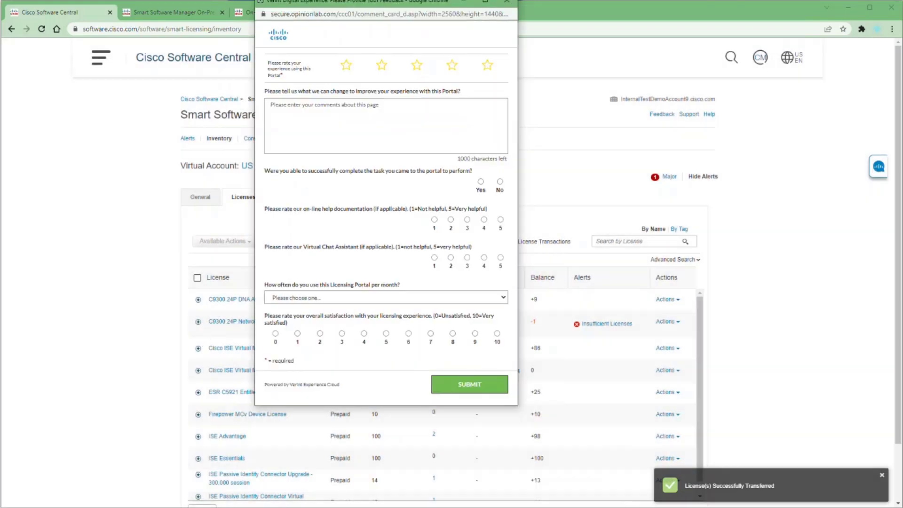
click(507, 2)
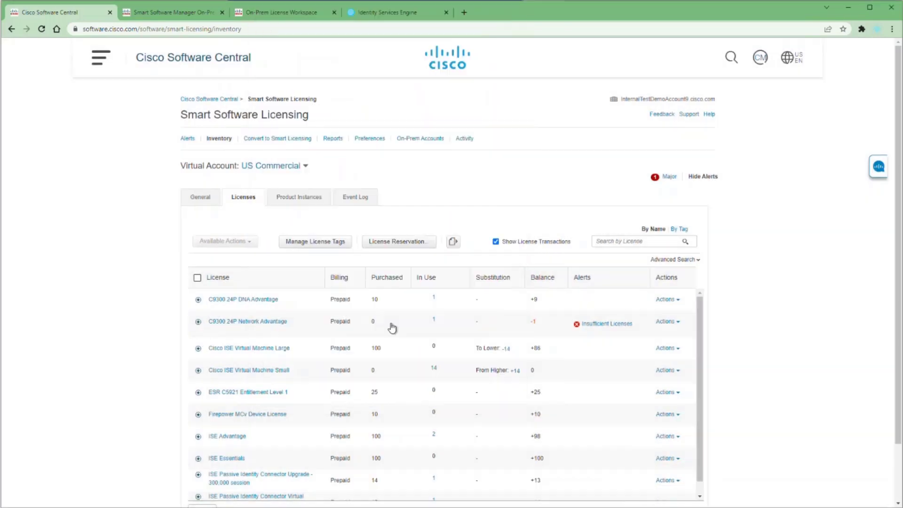
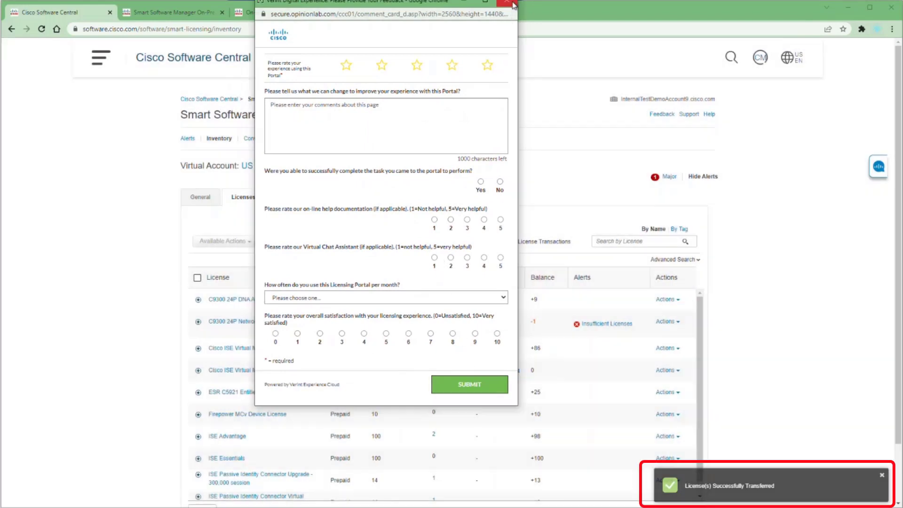
click(507, 2)
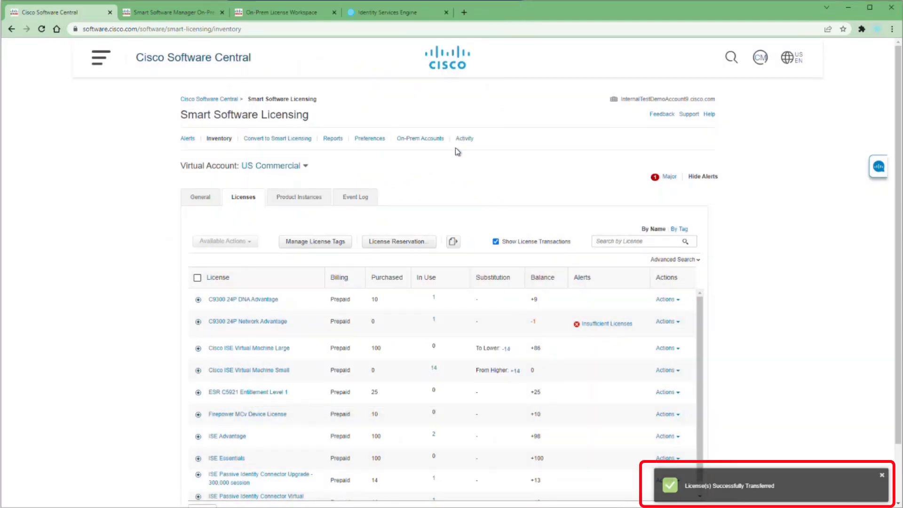
- In the On-Prem Admin Workspace, synchronize the ISE Demo Lab account, and close the Synchronization and Accounts windows
key(ctrl+Tab)
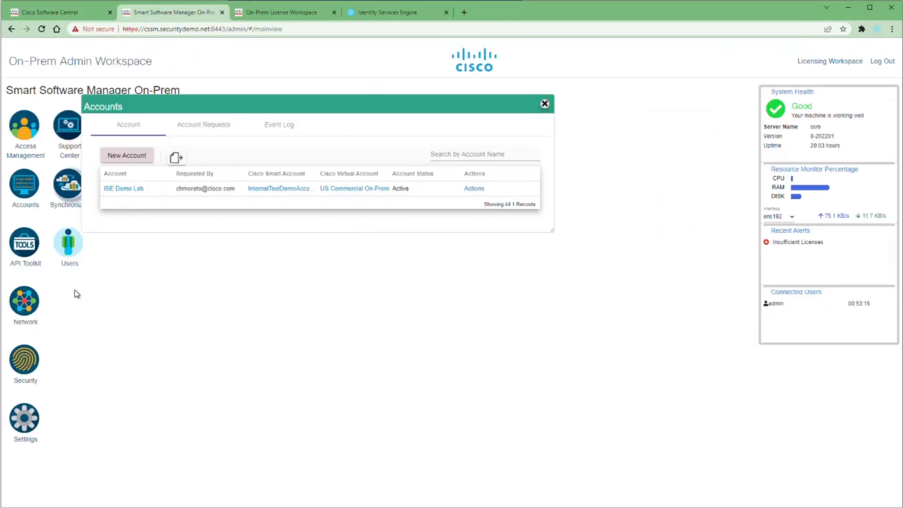
click(70, 193)
click(102, 196)
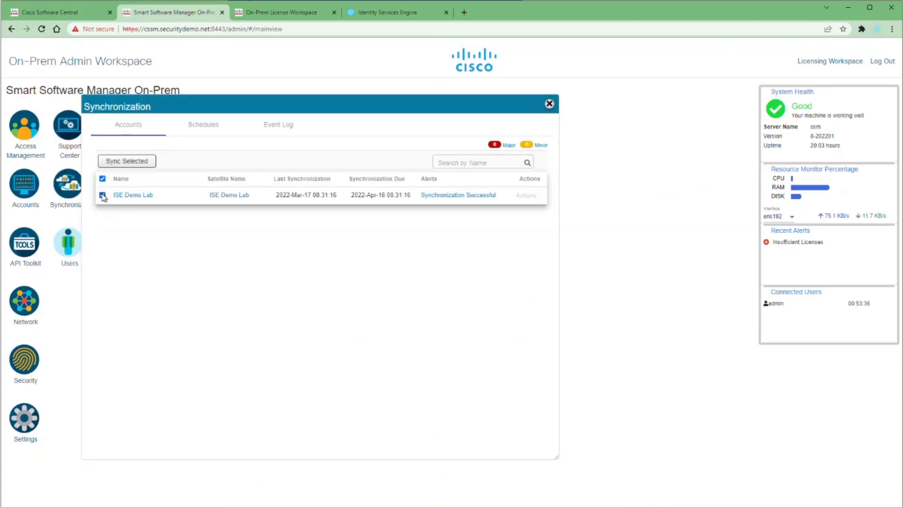
click(129, 162)
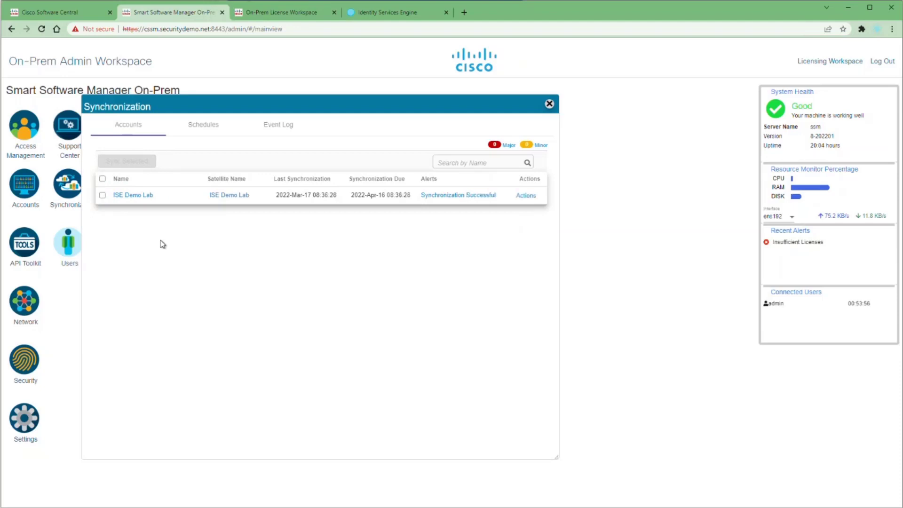
click(548, 103)
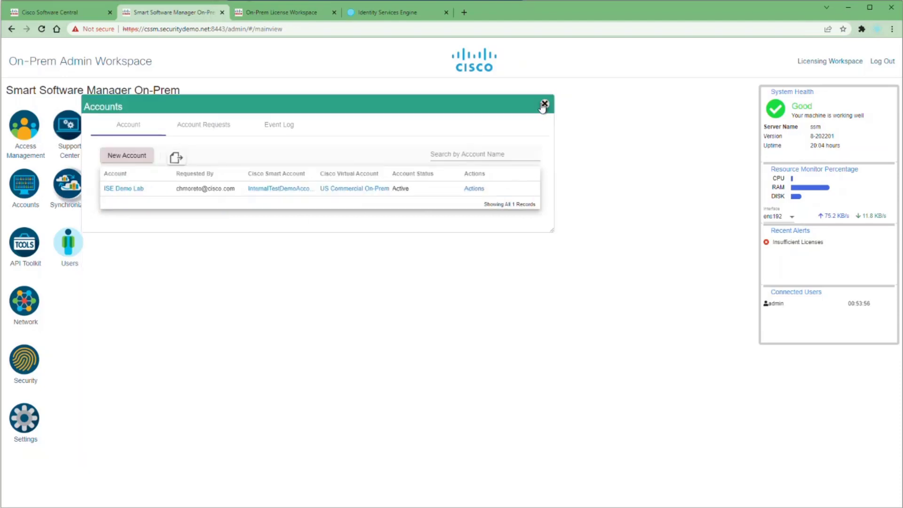
click(544, 104)
- Reopen Smart Licensing in the On-Prem License Workspace and check the Default local virtual account's updated license balances
click(266, 12)
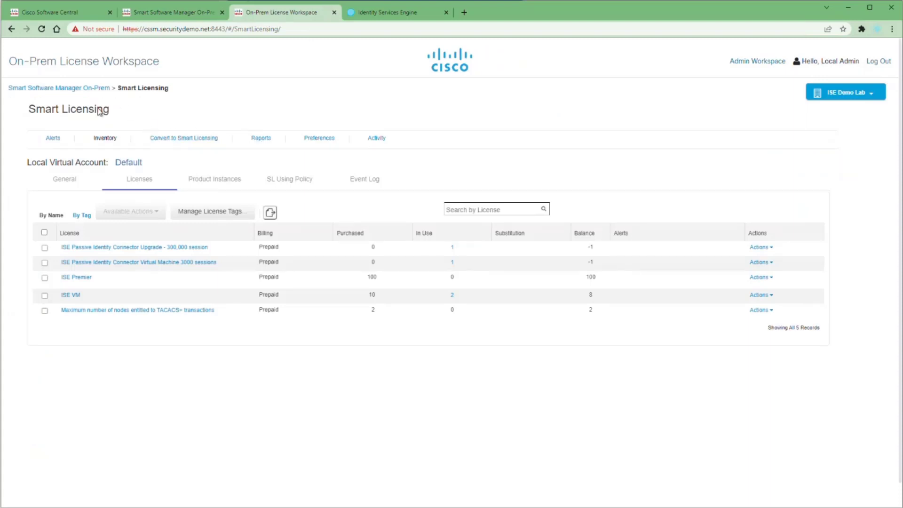
click(69, 89)
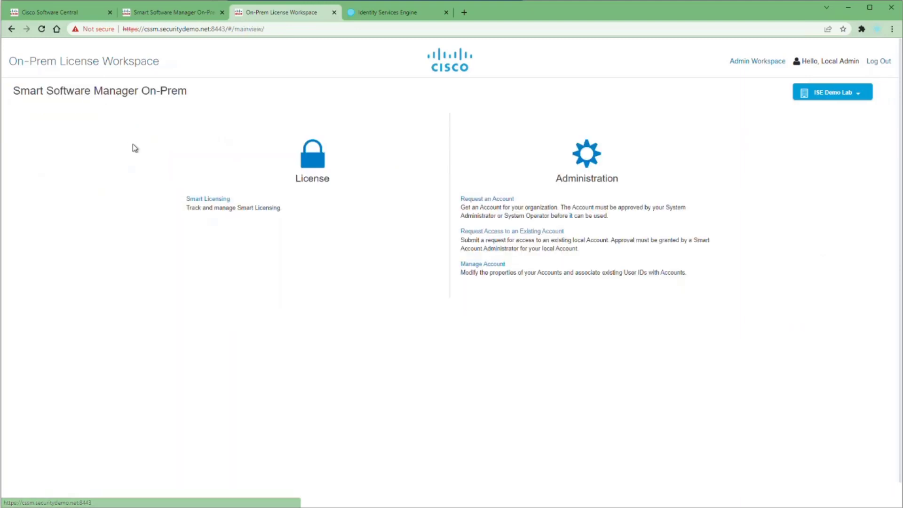
click(207, 201)
click(105, 139)
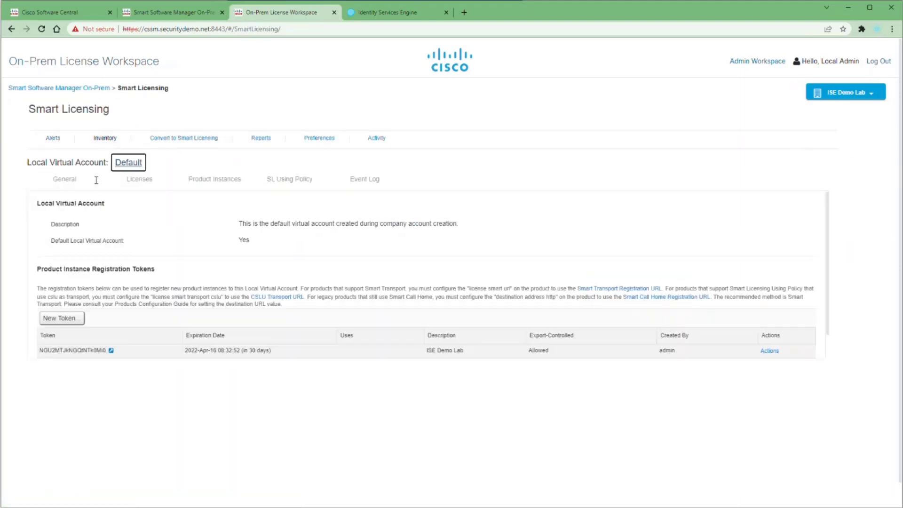
click(139, 181)
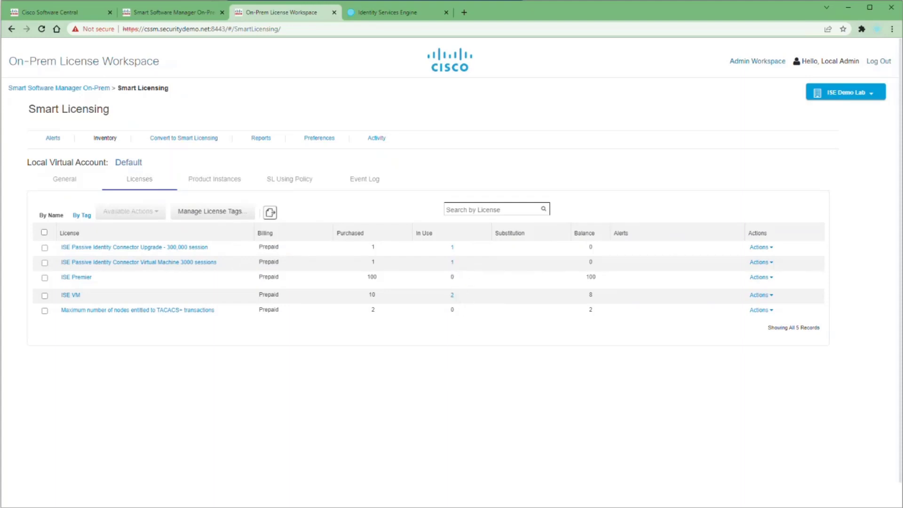
- Return to Cisco Software Central and show the licenses of the US Commercial On-Prem virtual account
key(ctrl+1)
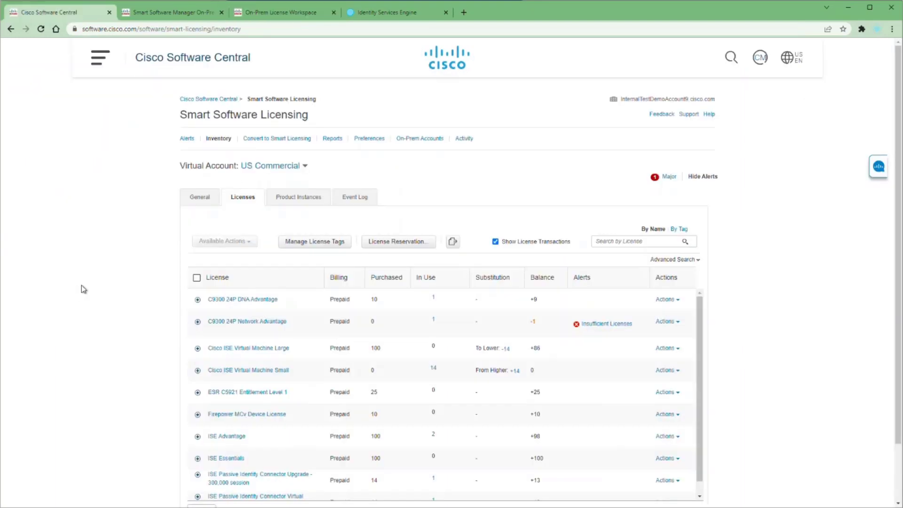
click(305, 166)
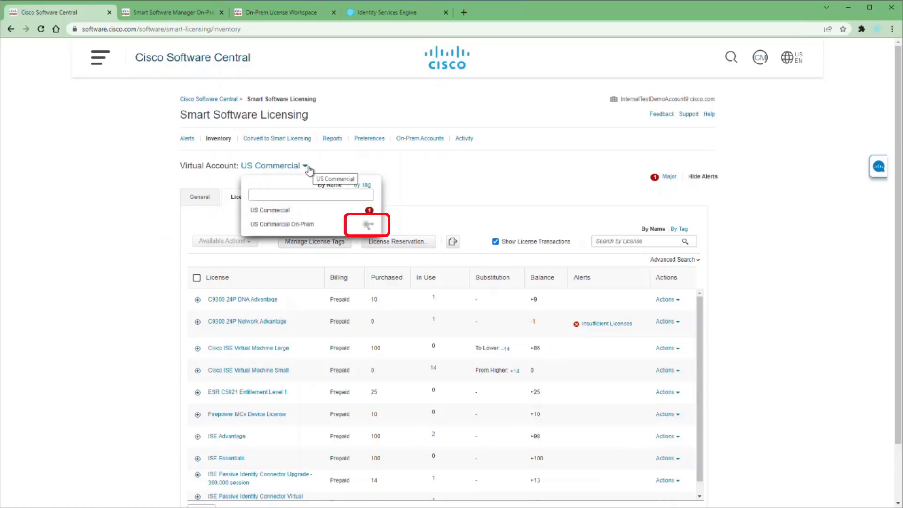
click(321, 230)
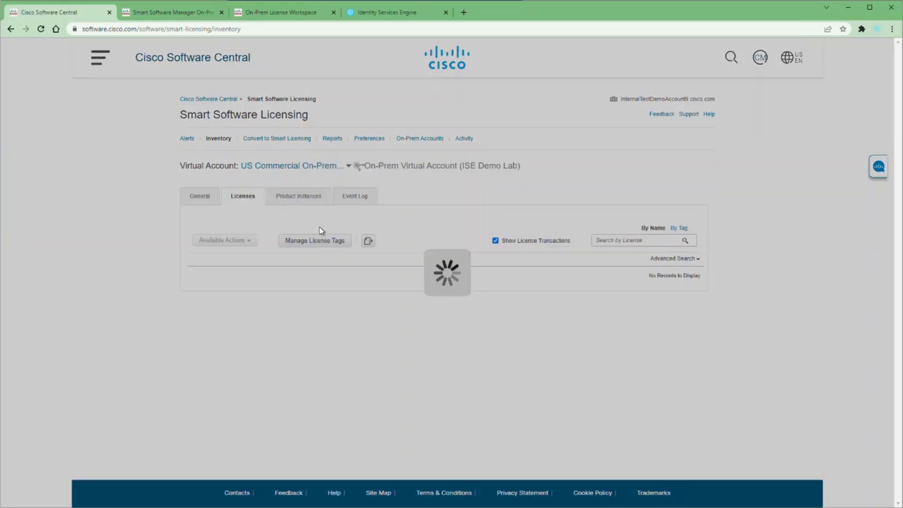